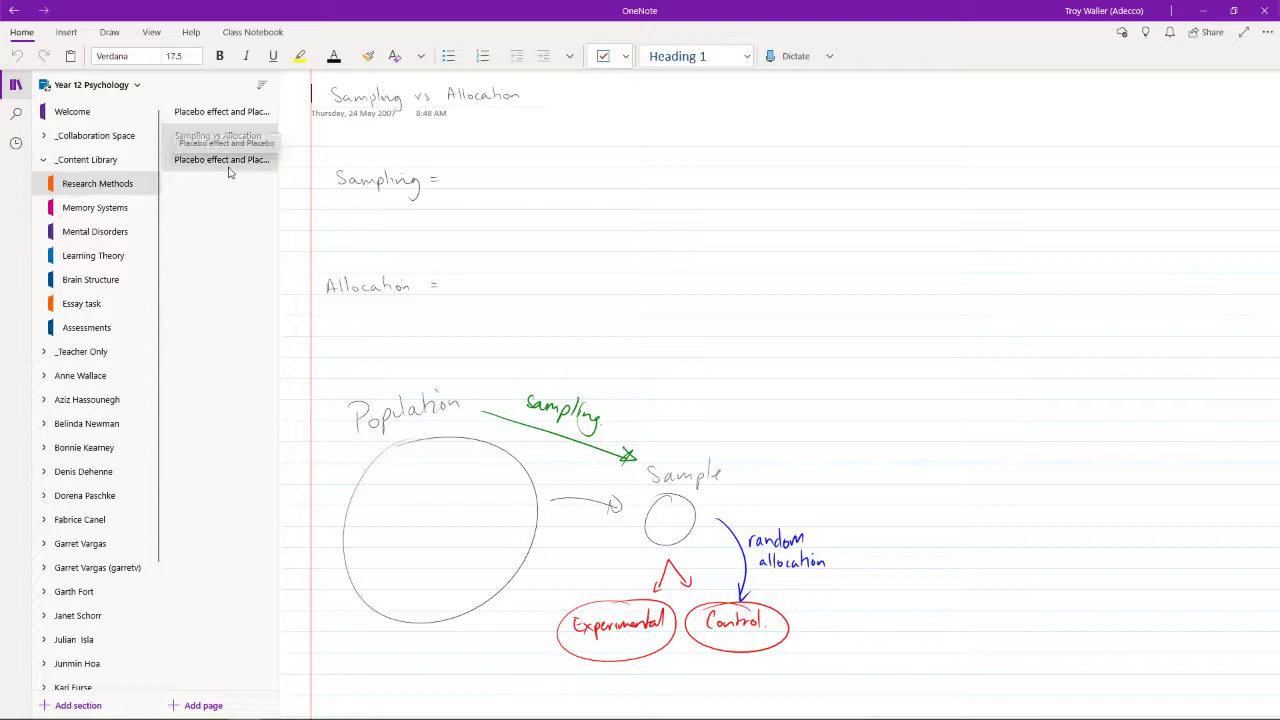
- Open the 'Why and how do we forget?' page in the Memory Systems section
click(130, 208)
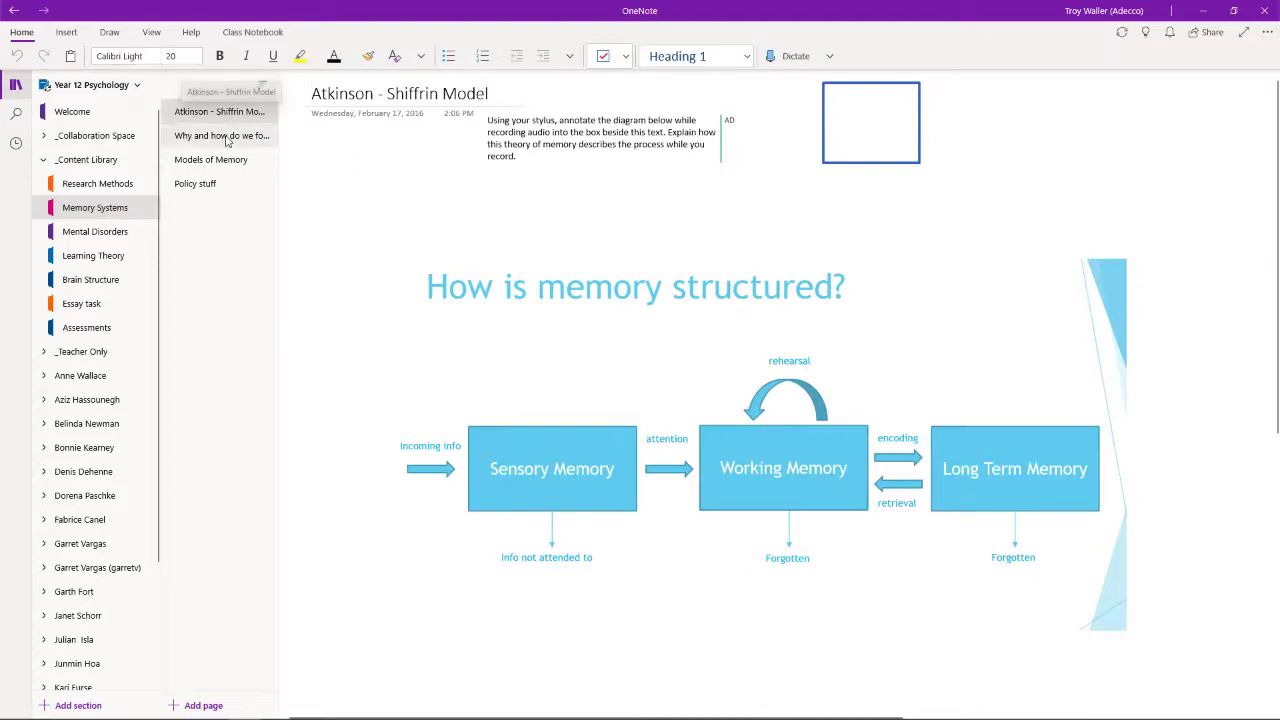
click(226, 137)
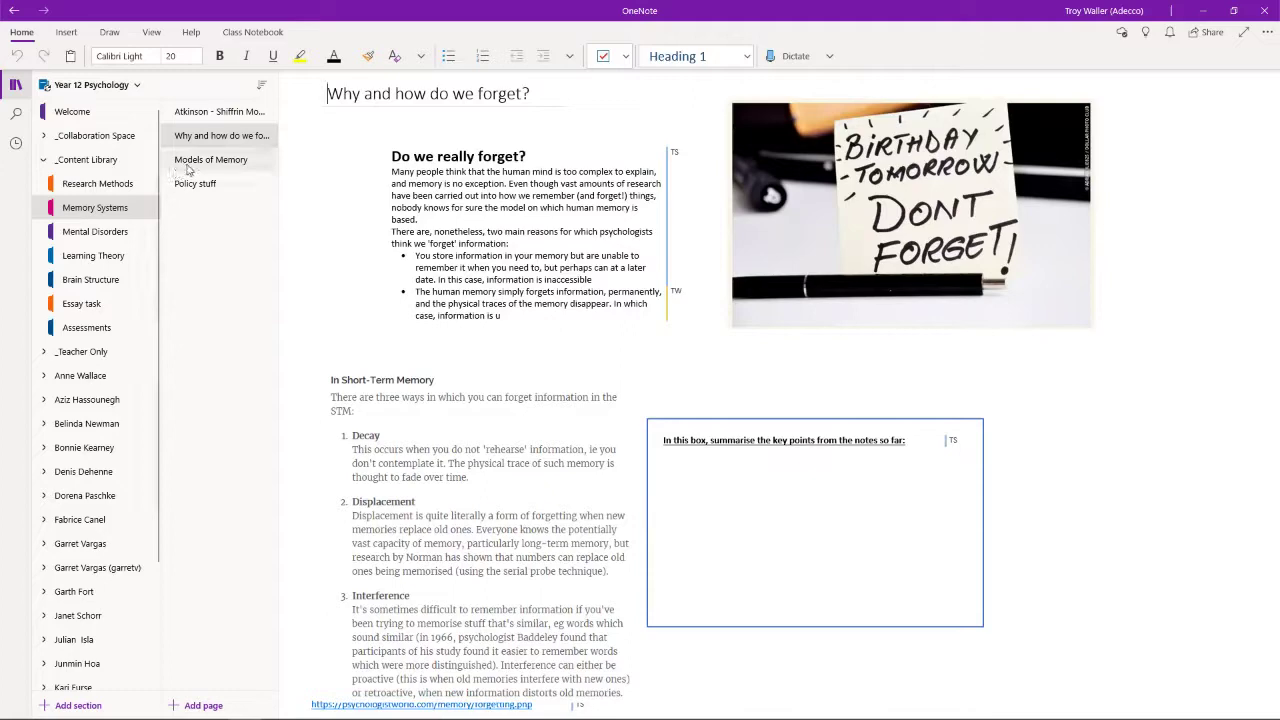
- Open Brain Structure and look around the Brain Structure Lab page's labelled brain diagram
click(112, 291)
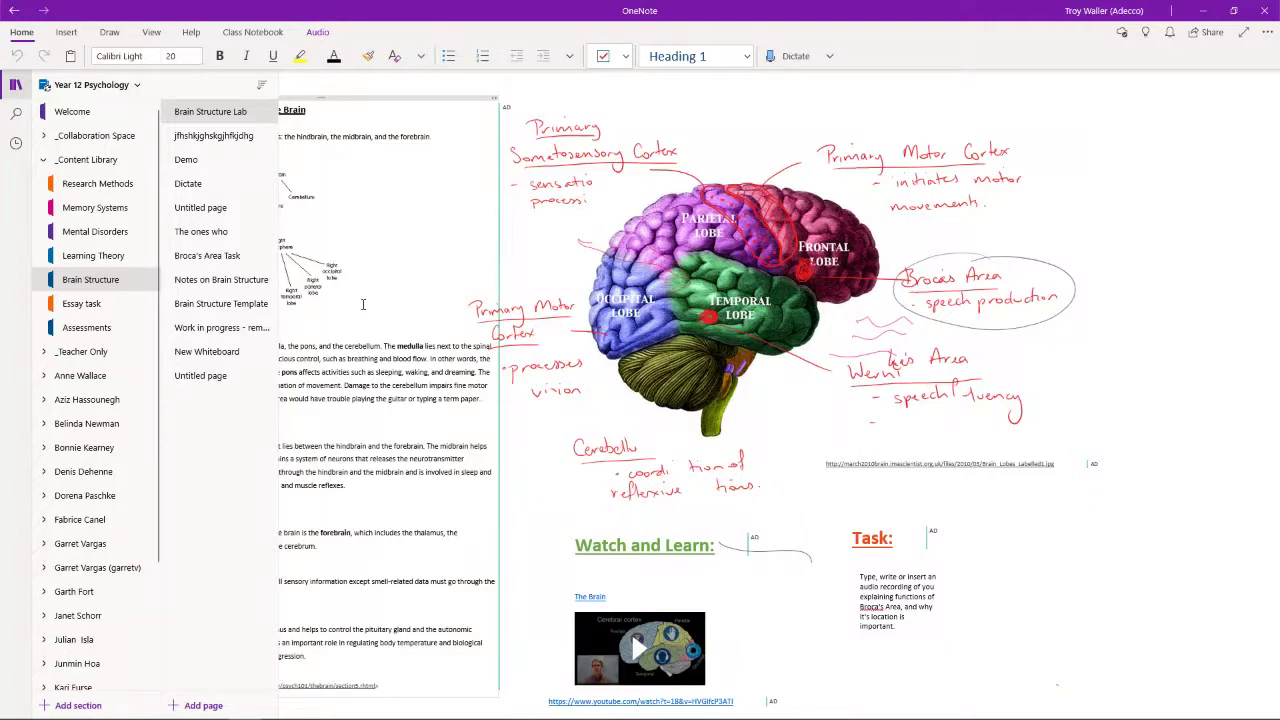
scroll(651, 391, down, 10)
scroll(748, 424, up, 10)
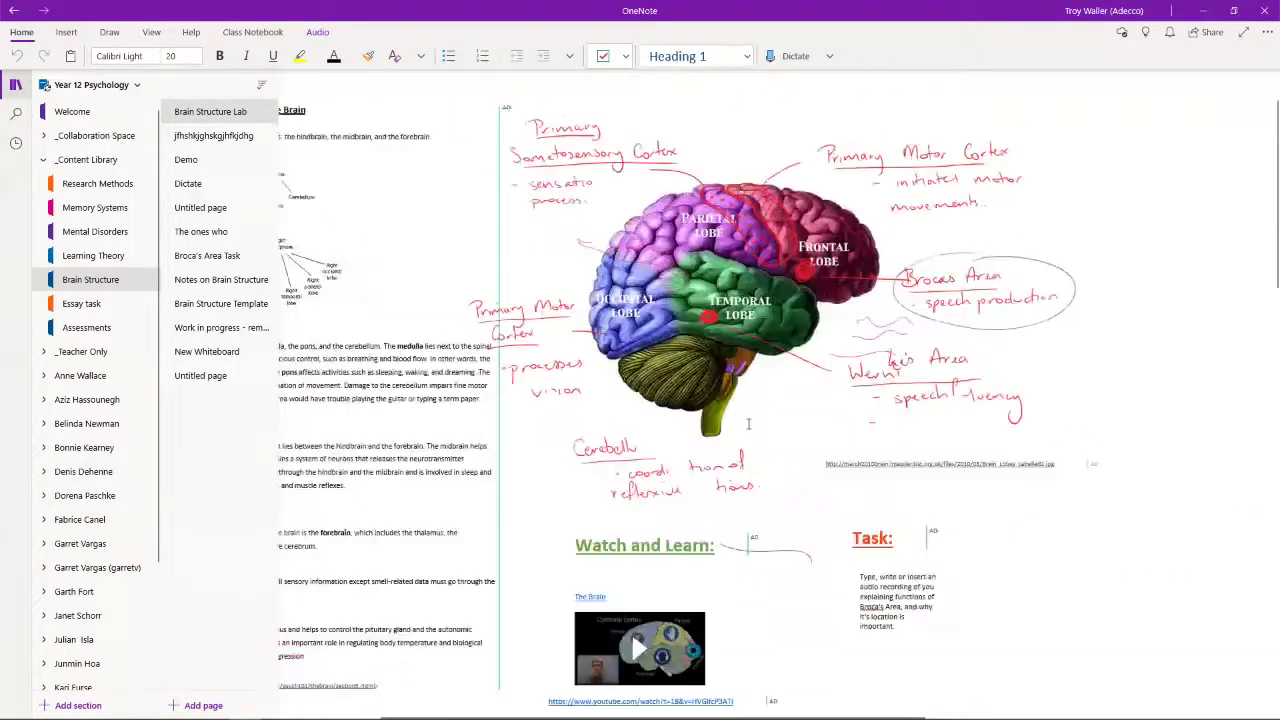
drag(1211, 457, 953, 439)
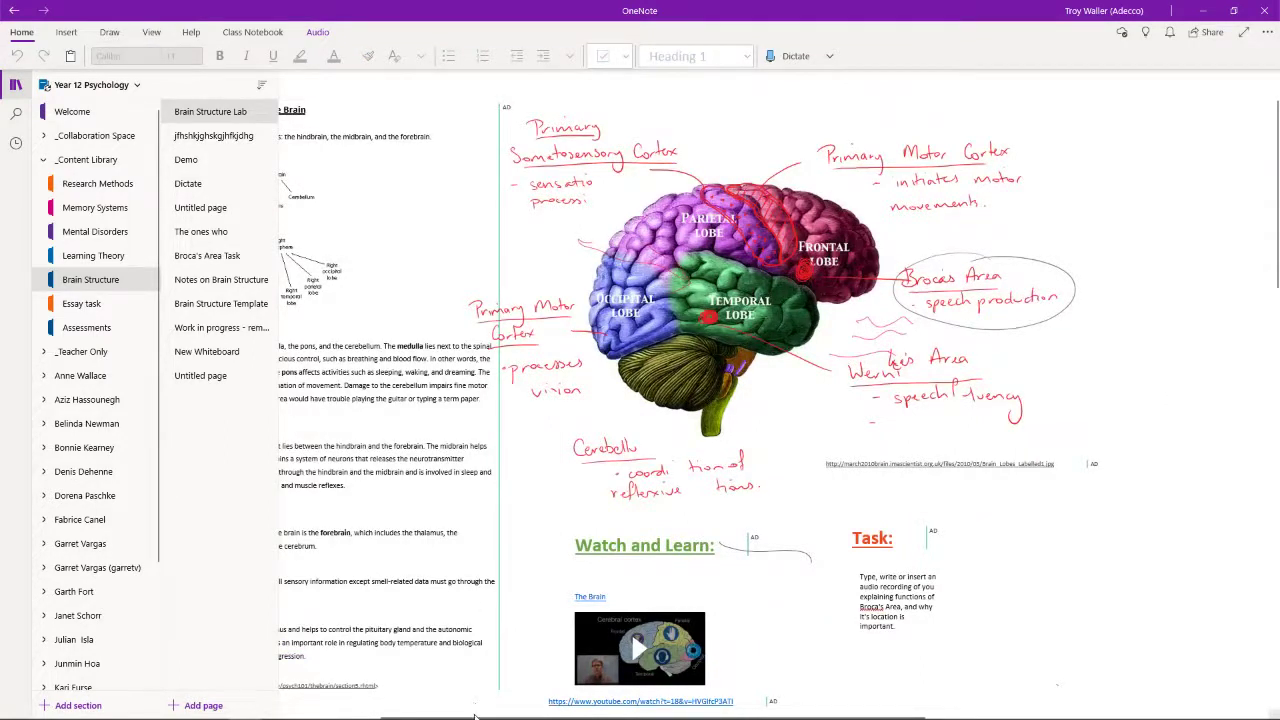
mouse_move(477, 718)
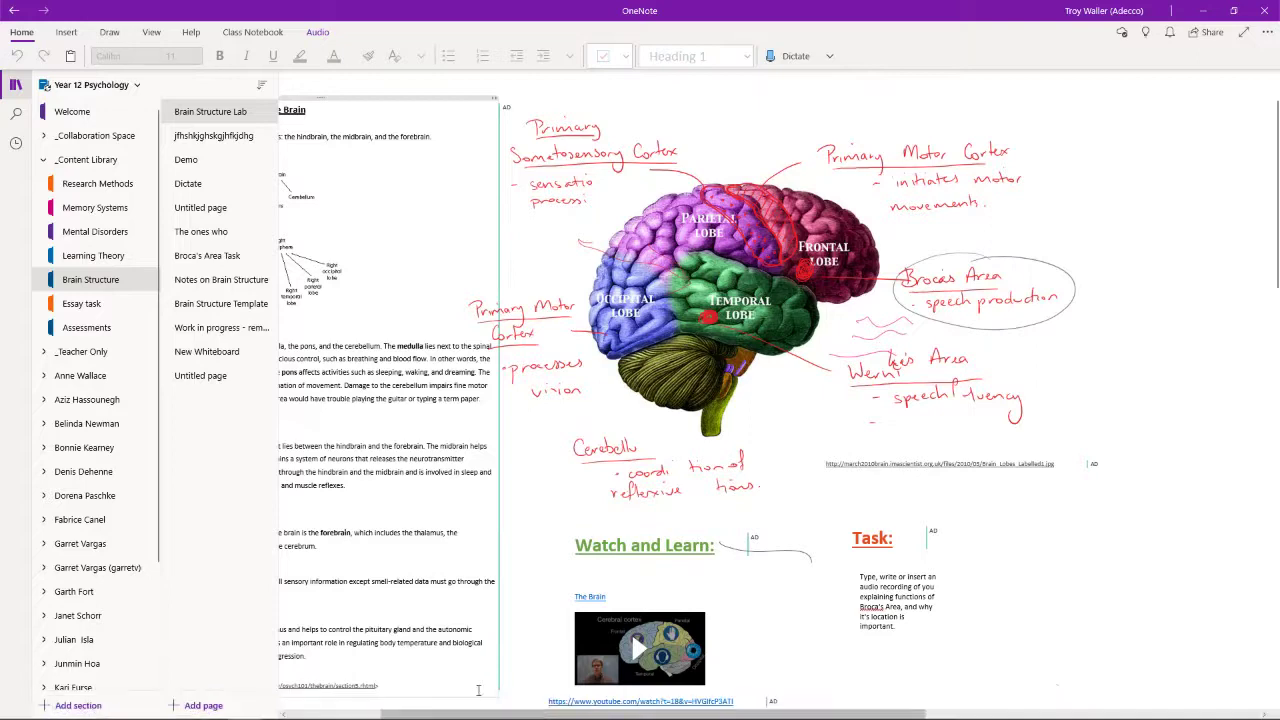
drag(479, 716, 387, 716)
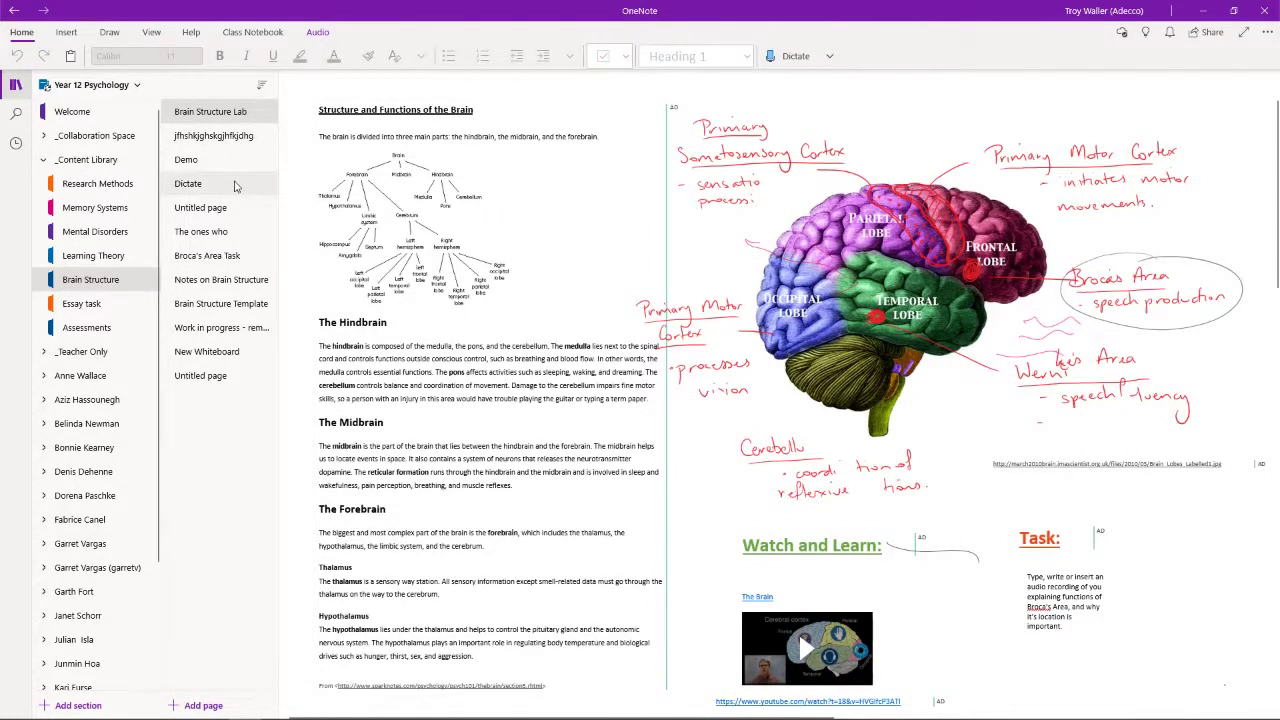
- Delete the random-letter-titled page and return to the Brain Structure Lab page
click(234, 140)
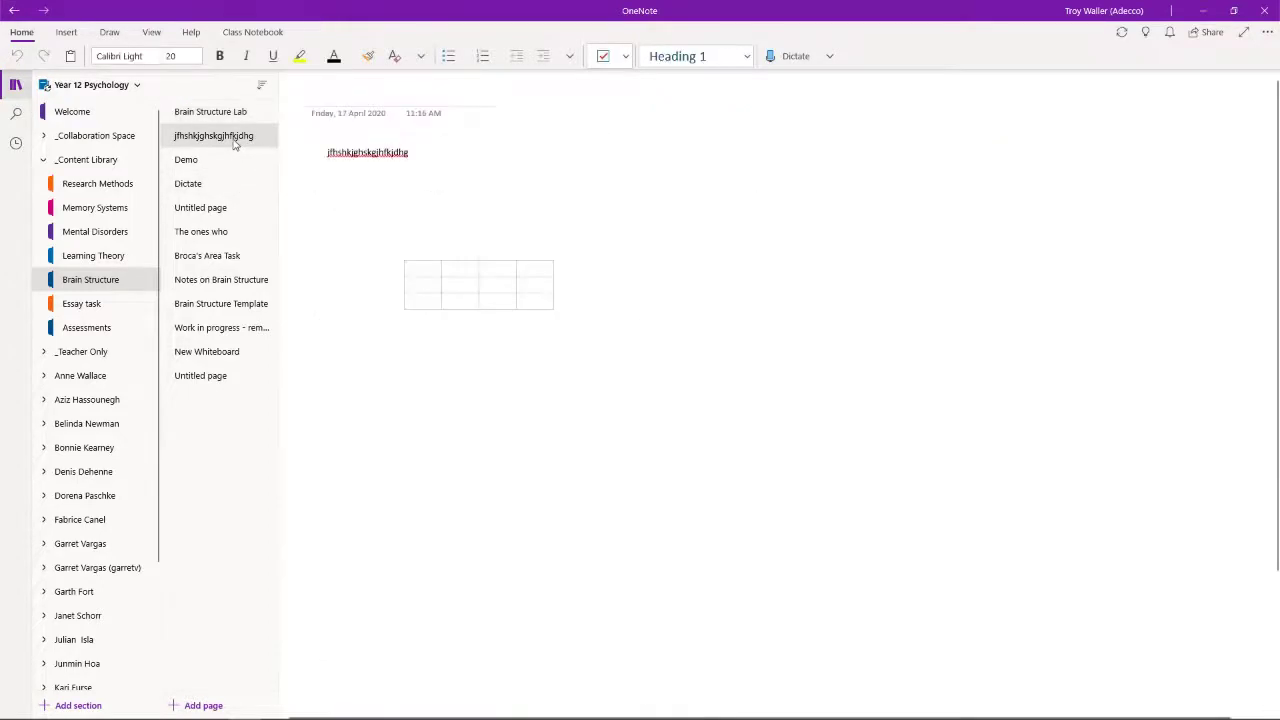
right_click(234, 143)
click(268, 168)
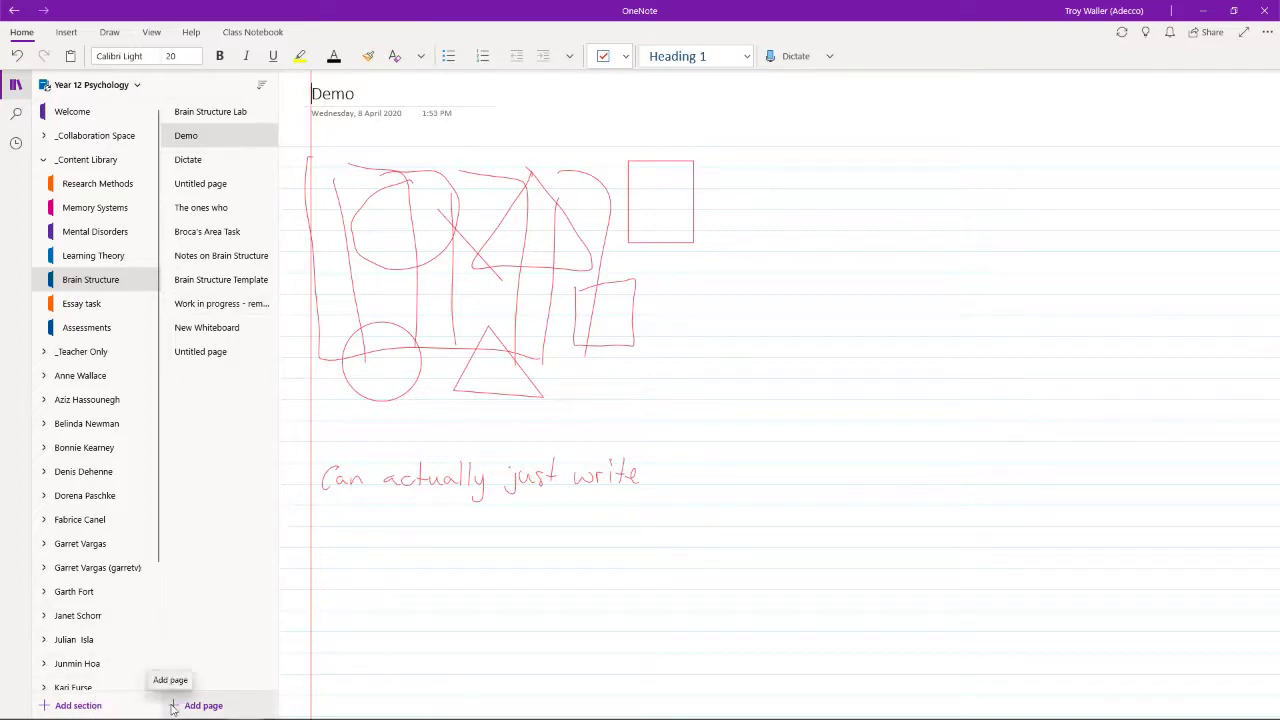
click(229, 119)
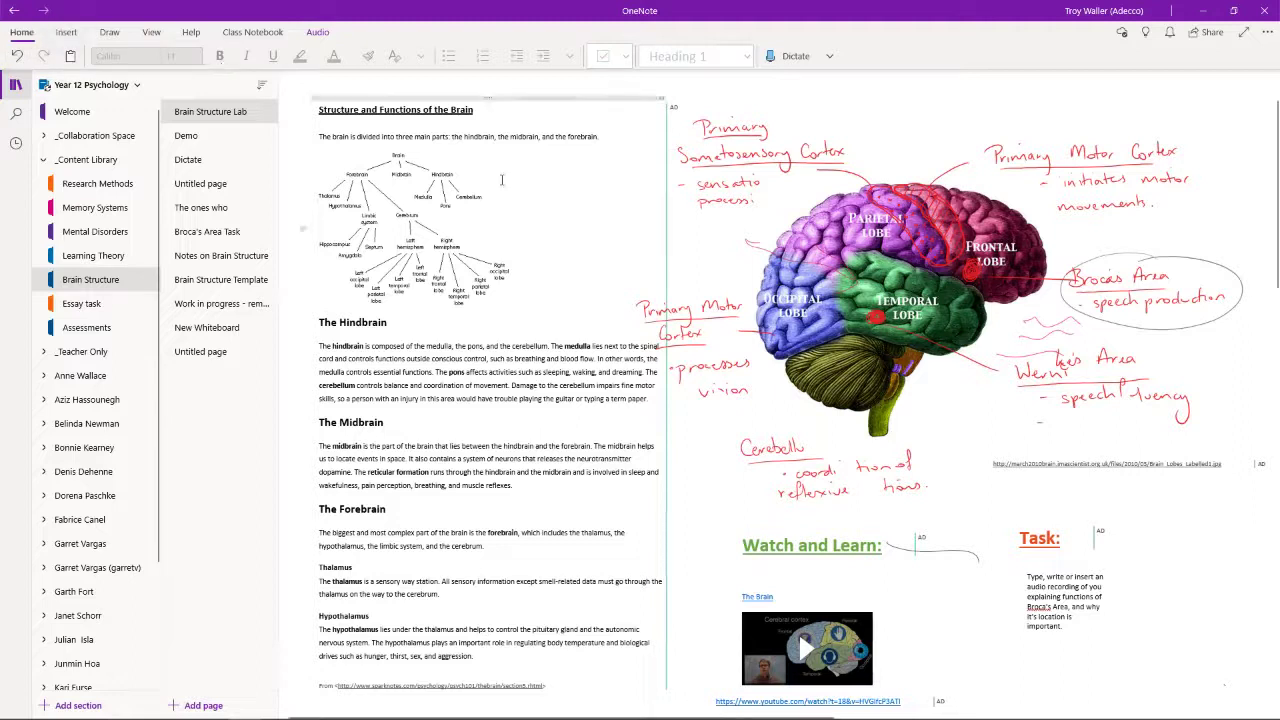
click(984, 402)
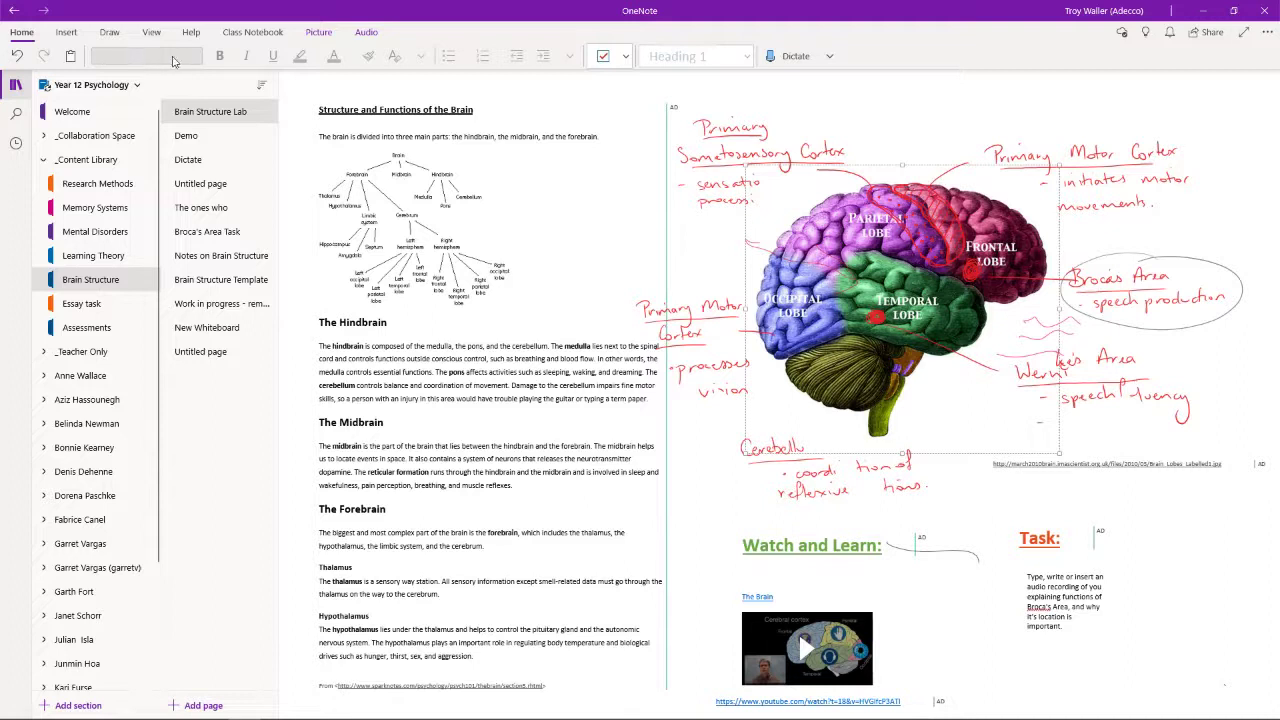
click(215, 137)
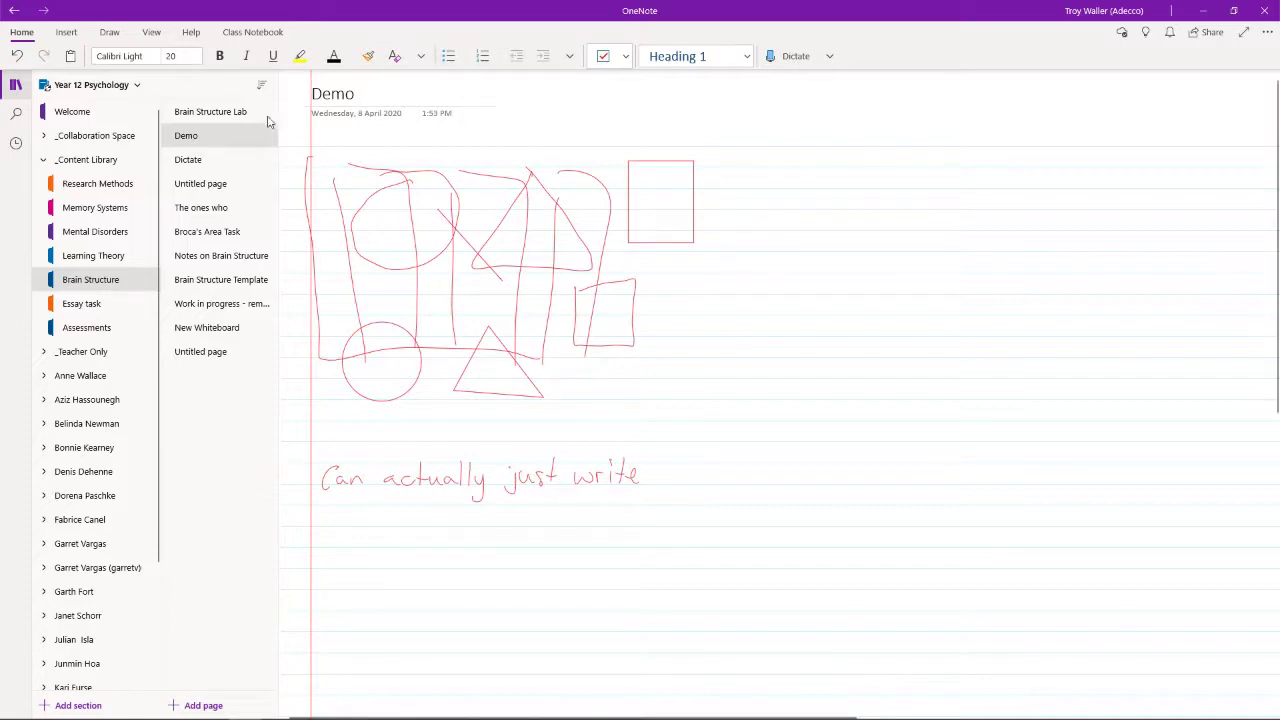
click(237, 115)
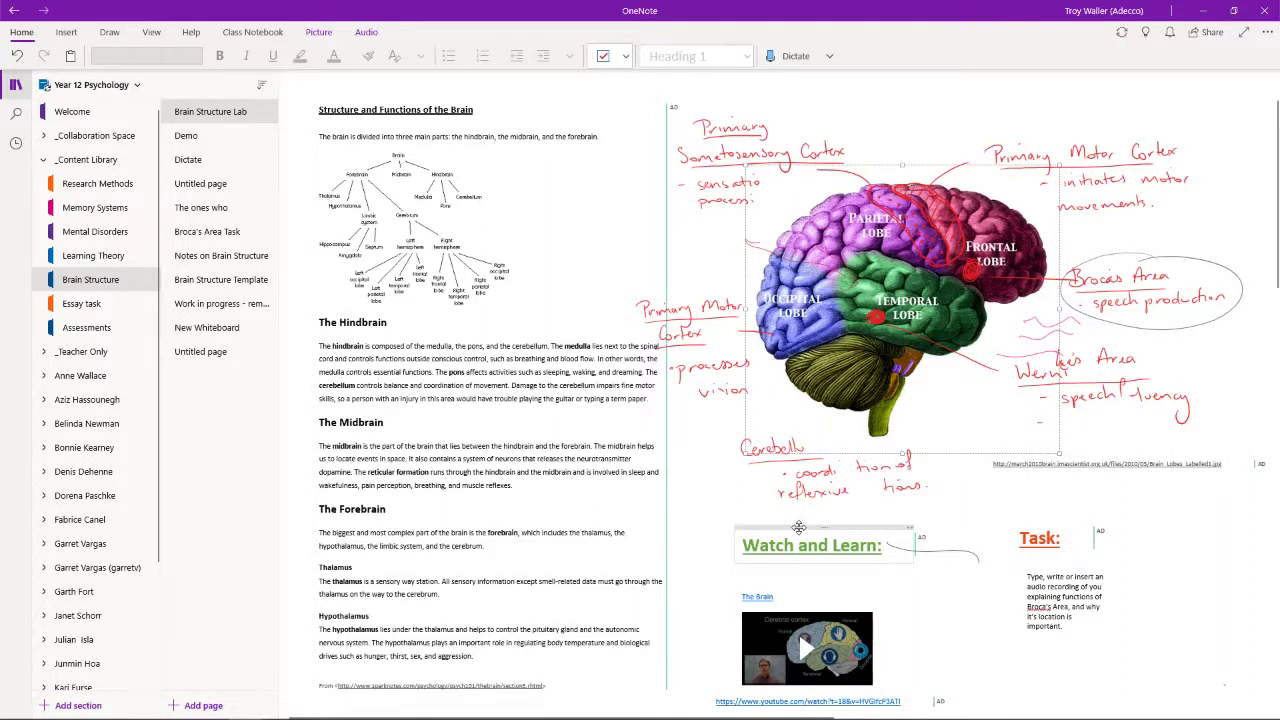
- Select the Watch and Learn box, then open the last Untitled page with the drawn shapes
mouse_move(799, 528)
mouse_down()
mouse_move(752, 498)
mouse_move(799, 527)
mouse_up()
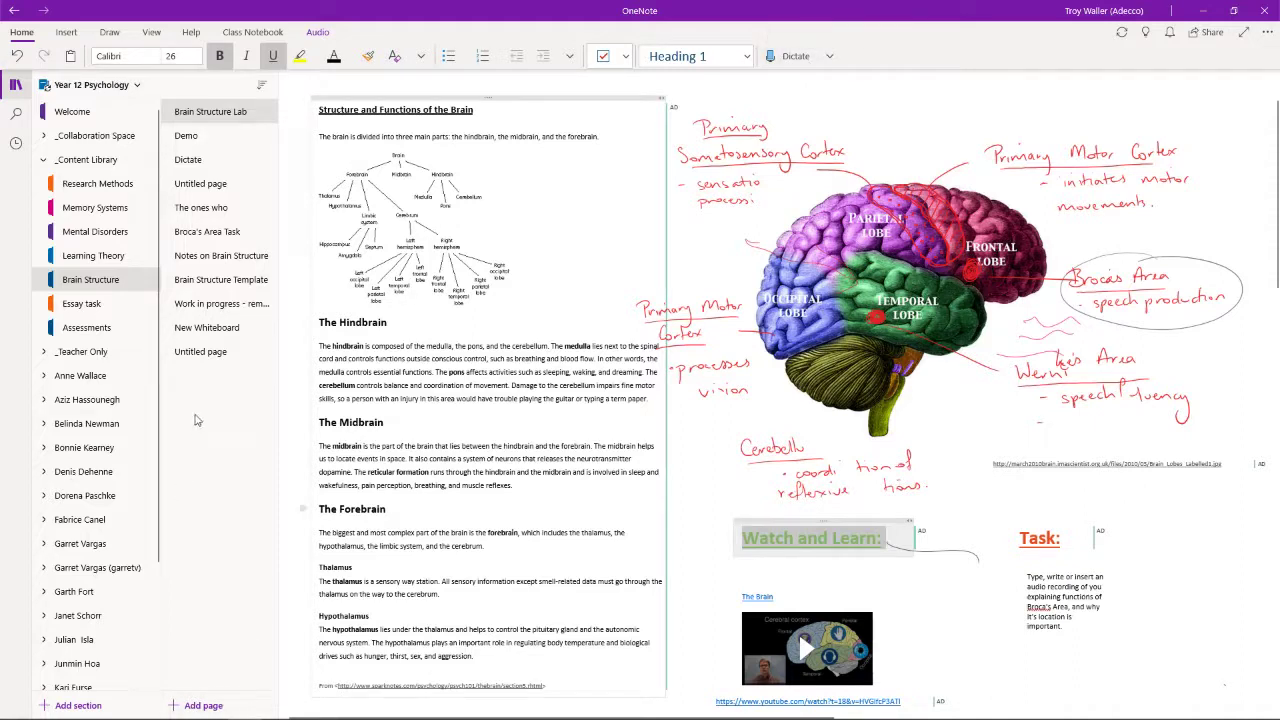
click(210, 363)
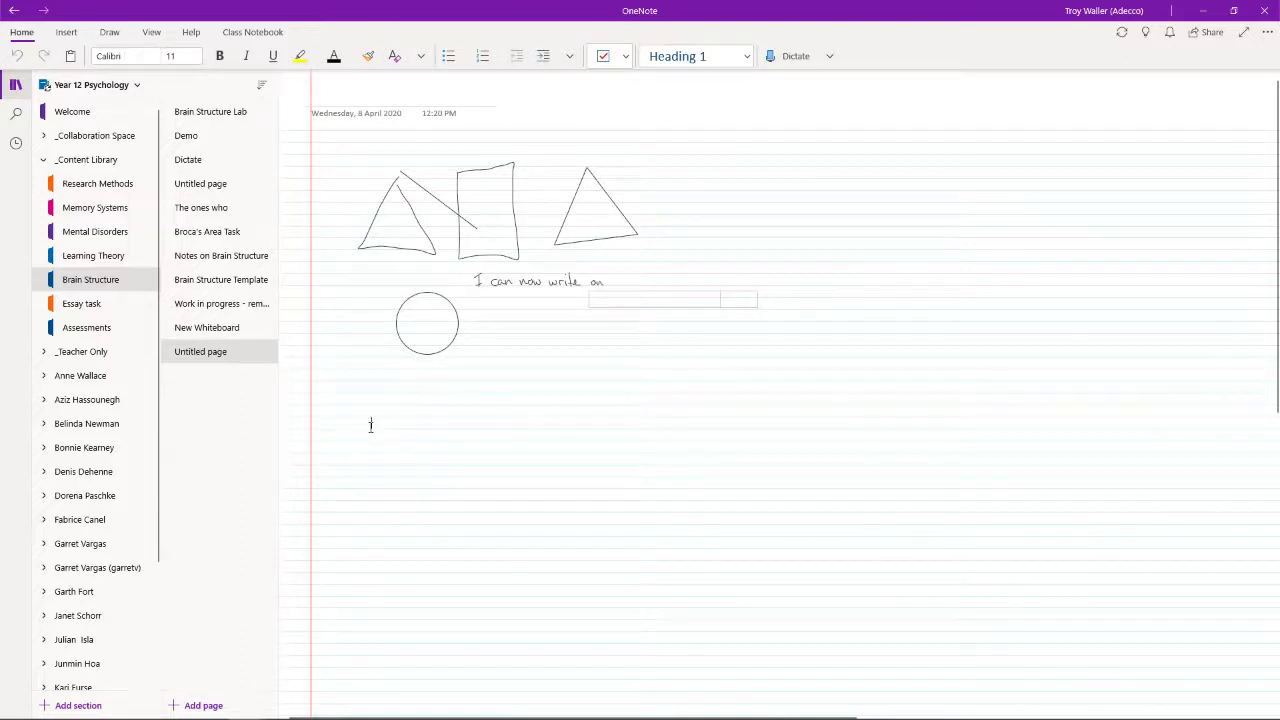
- Check the dictation languages, dismiss the privacy notice, and dictate 'OK so as I start to dictate…'
click(831, 58)
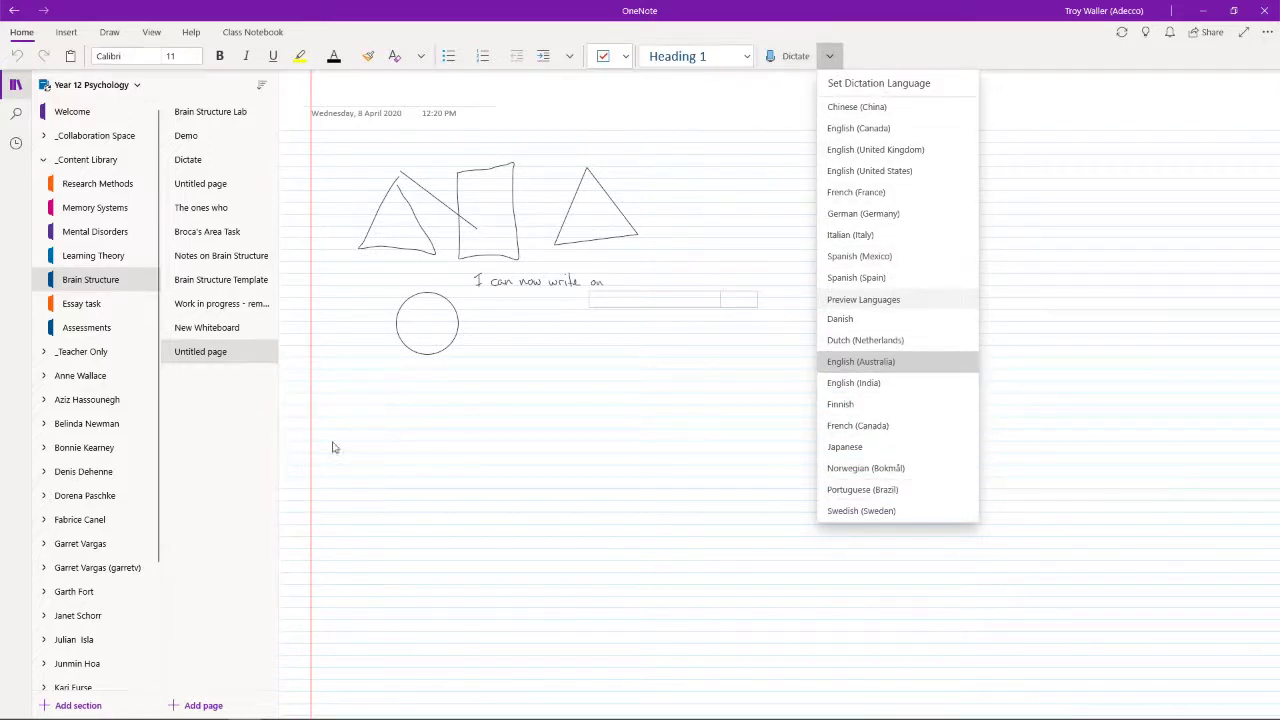
click(357, 422)
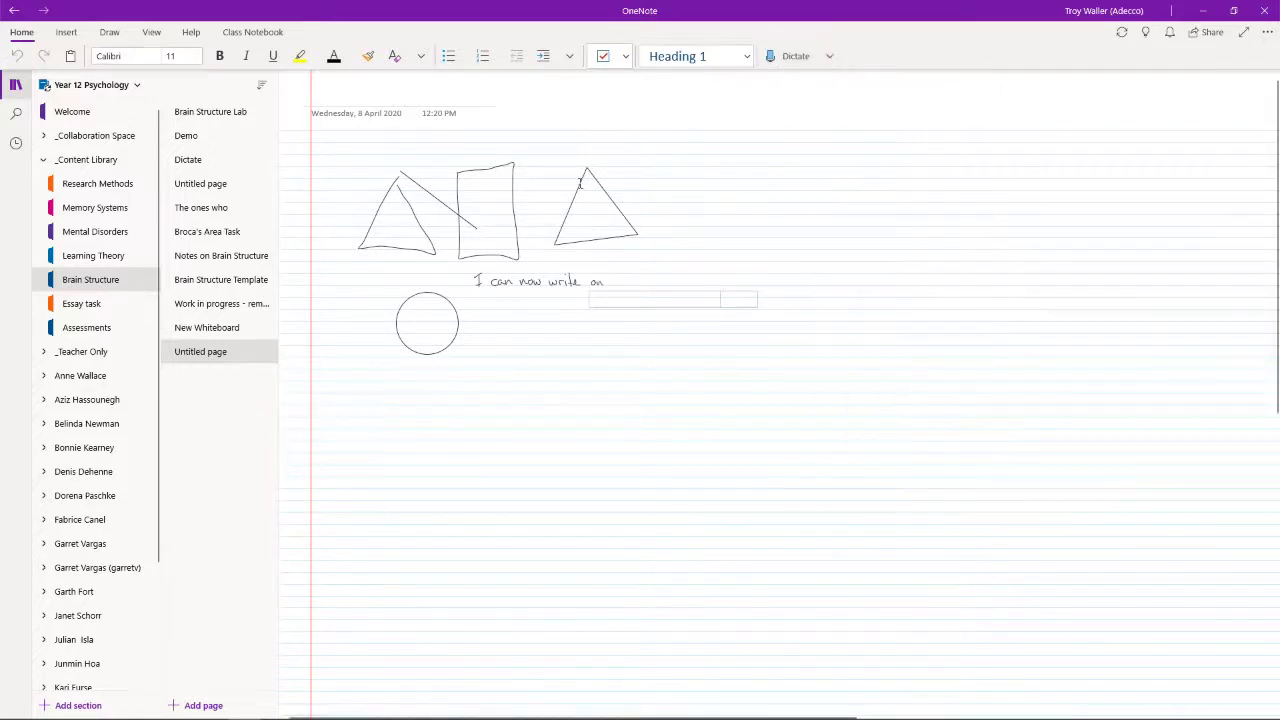
click(785, 57)
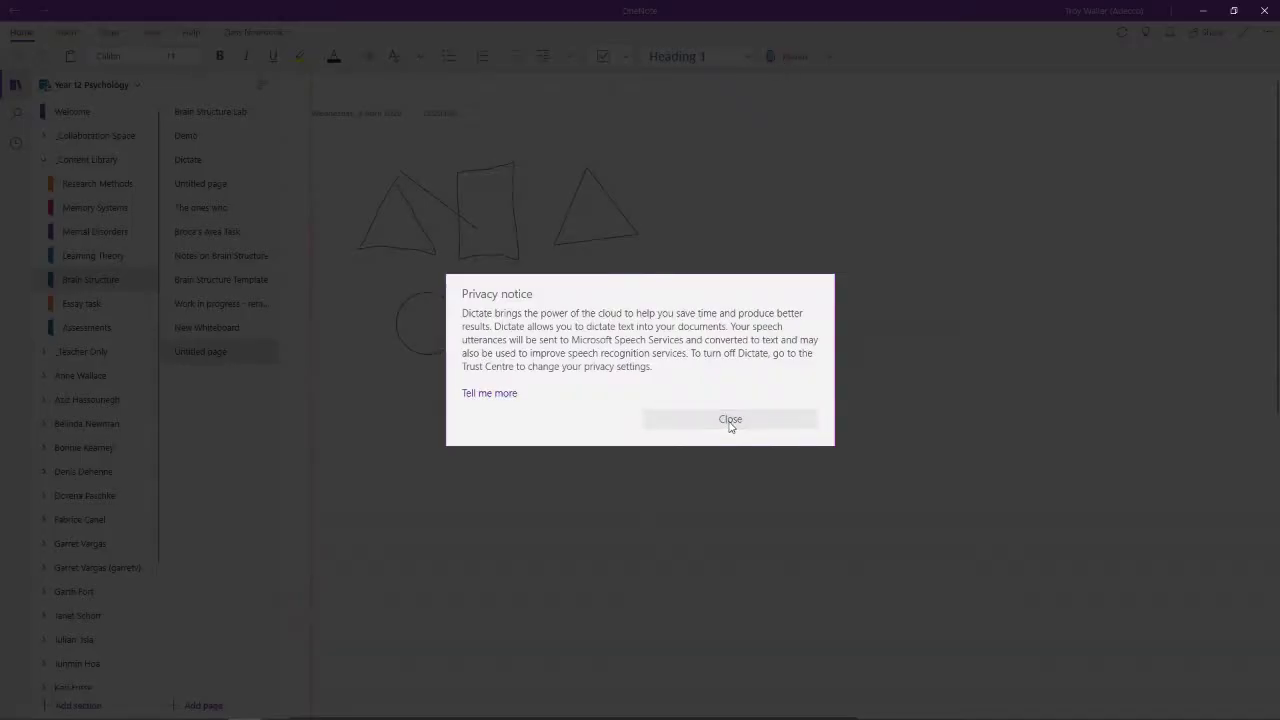
click(731, 420)
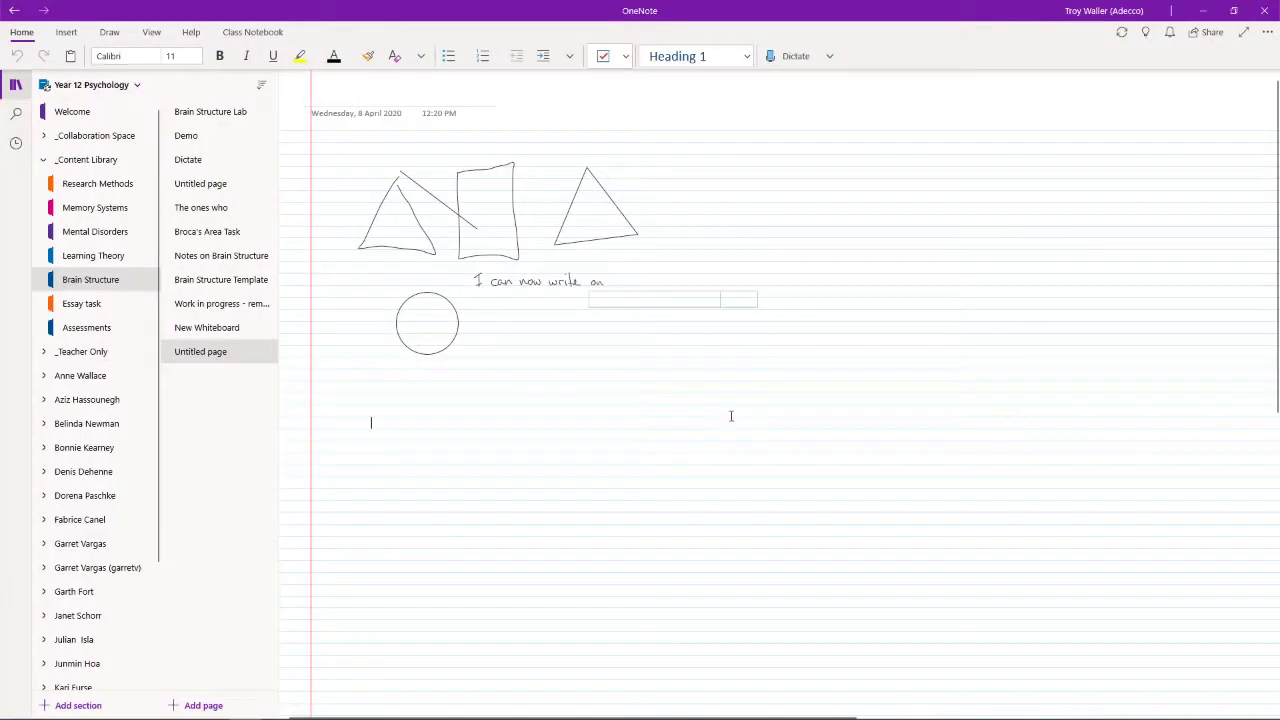
click(781, 58)
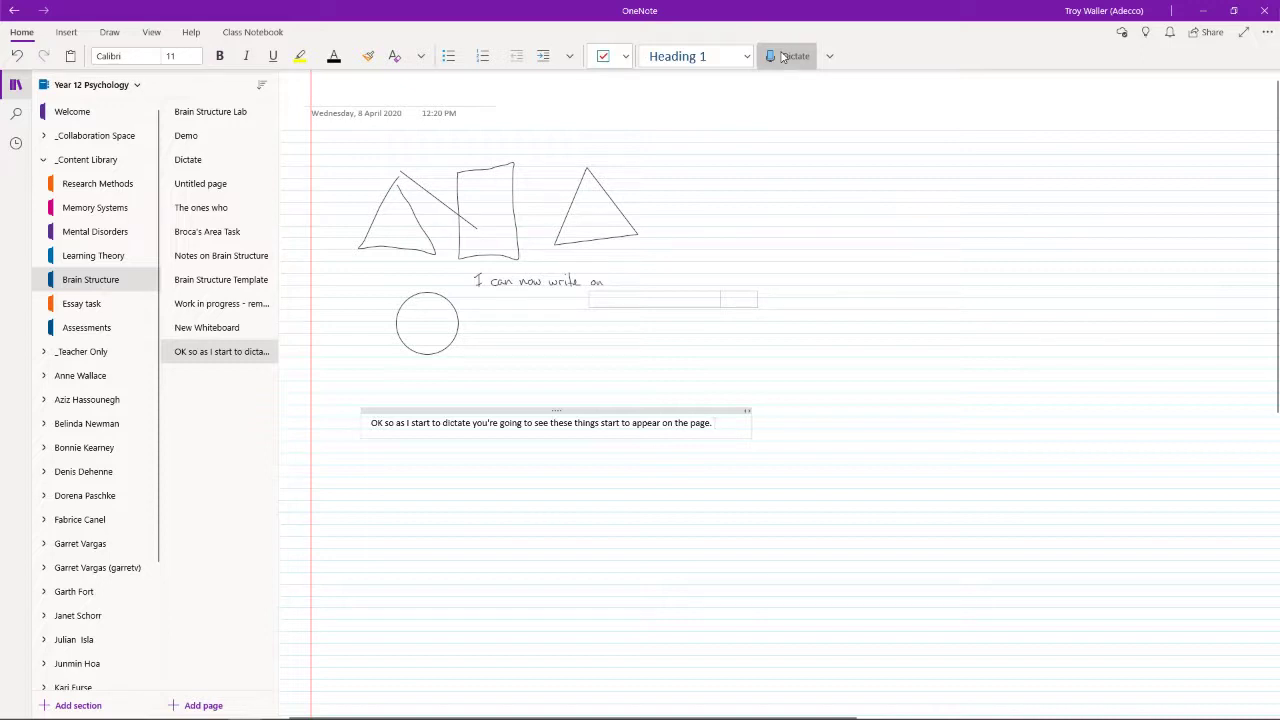
- Stop dictating, add a typed note 'thhhe' below it, and return to Brain Structure Lab
click(783, 57)
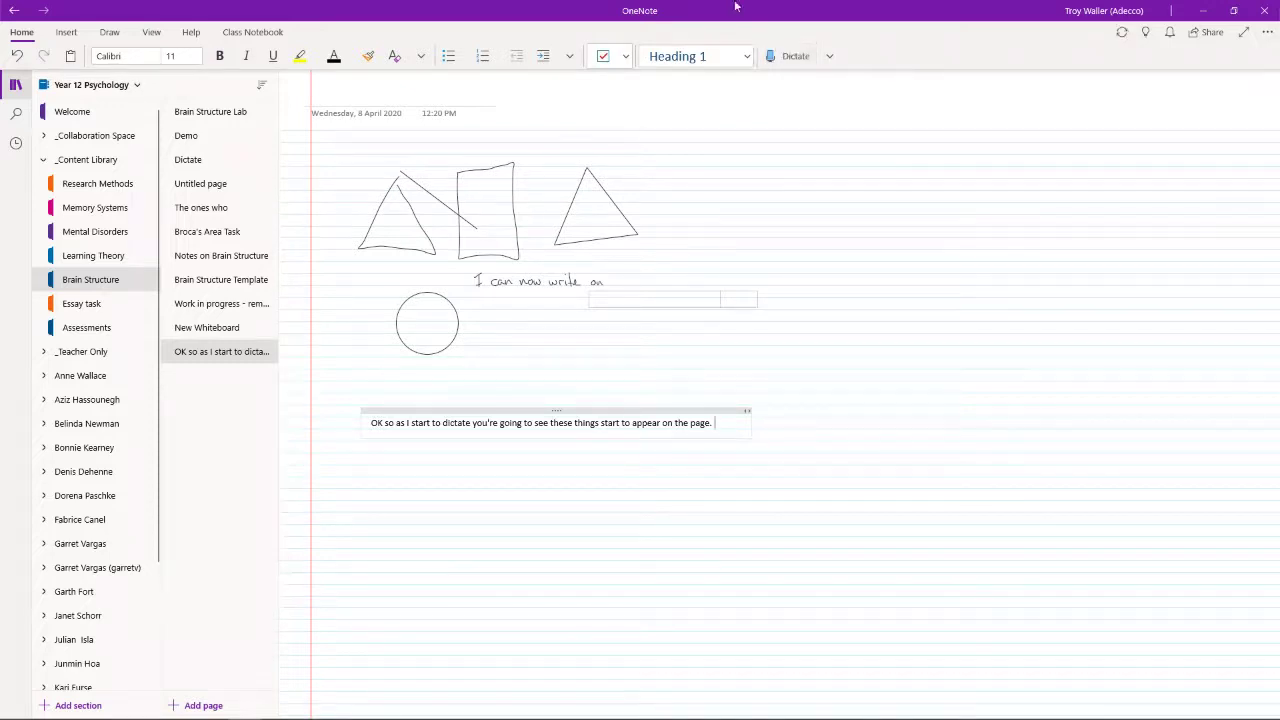
click(412, 515)
text(thhhe)
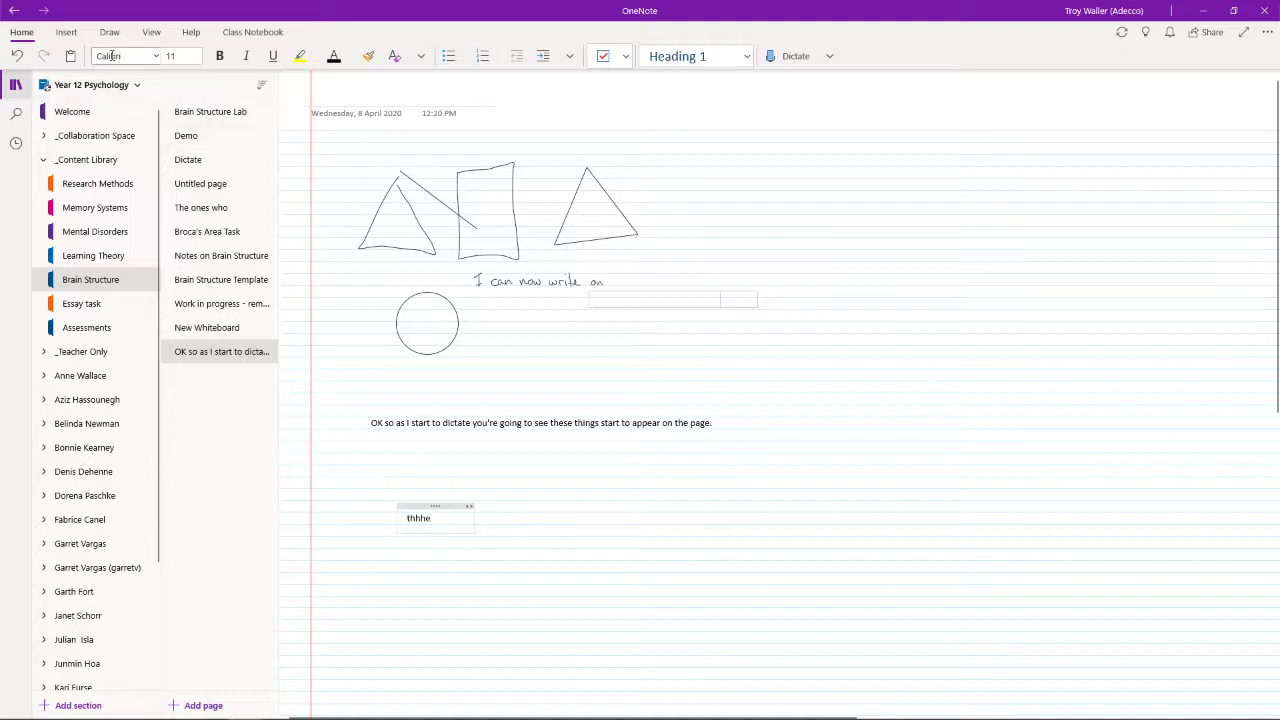
click(65, 32)
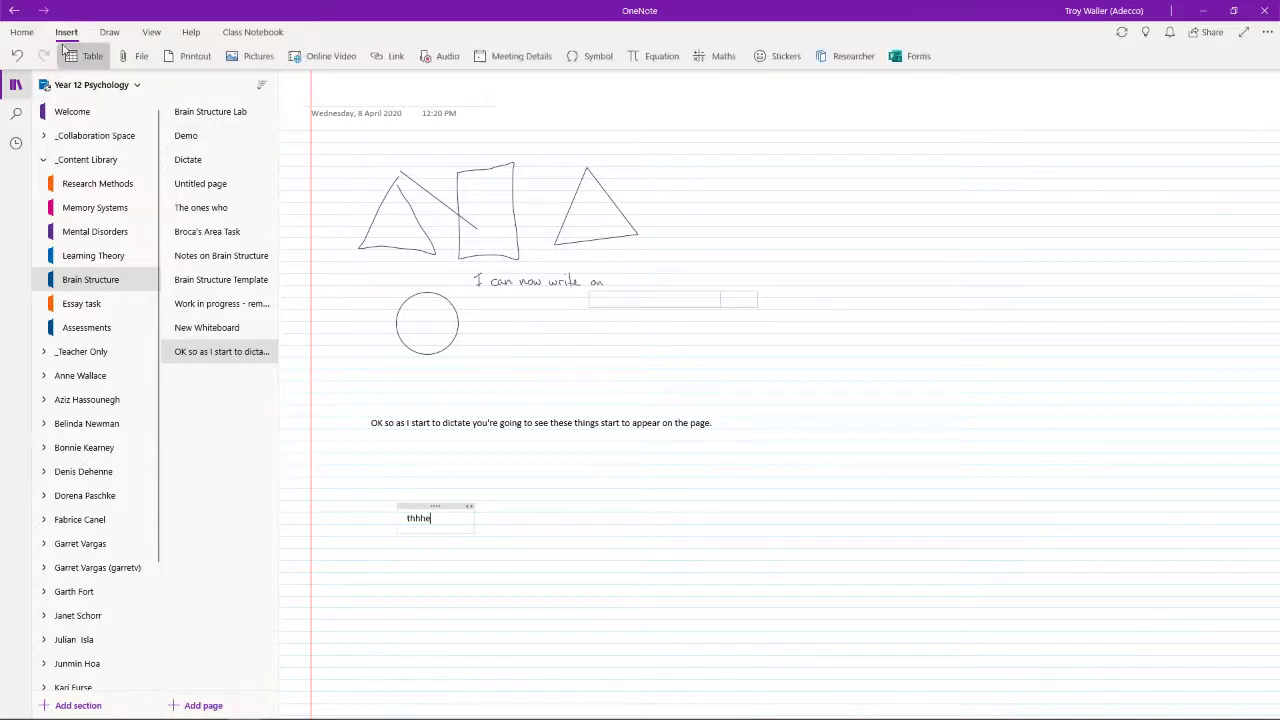
click(203, 115)
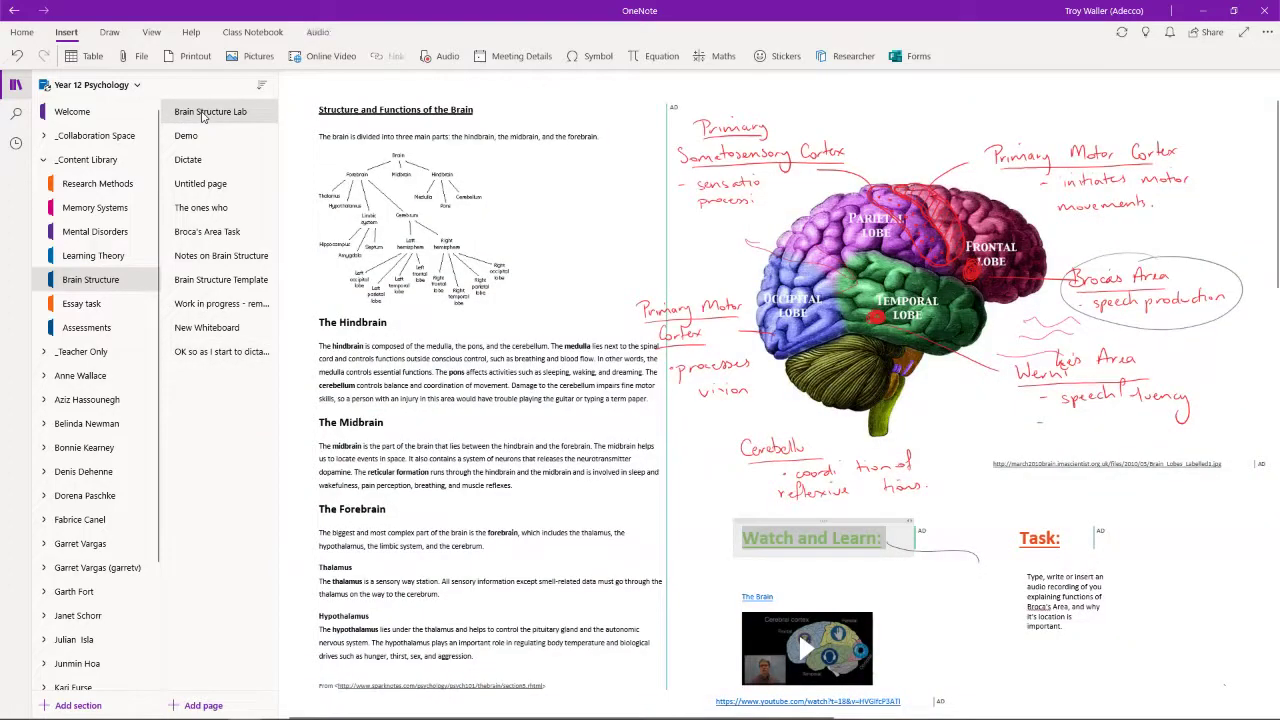
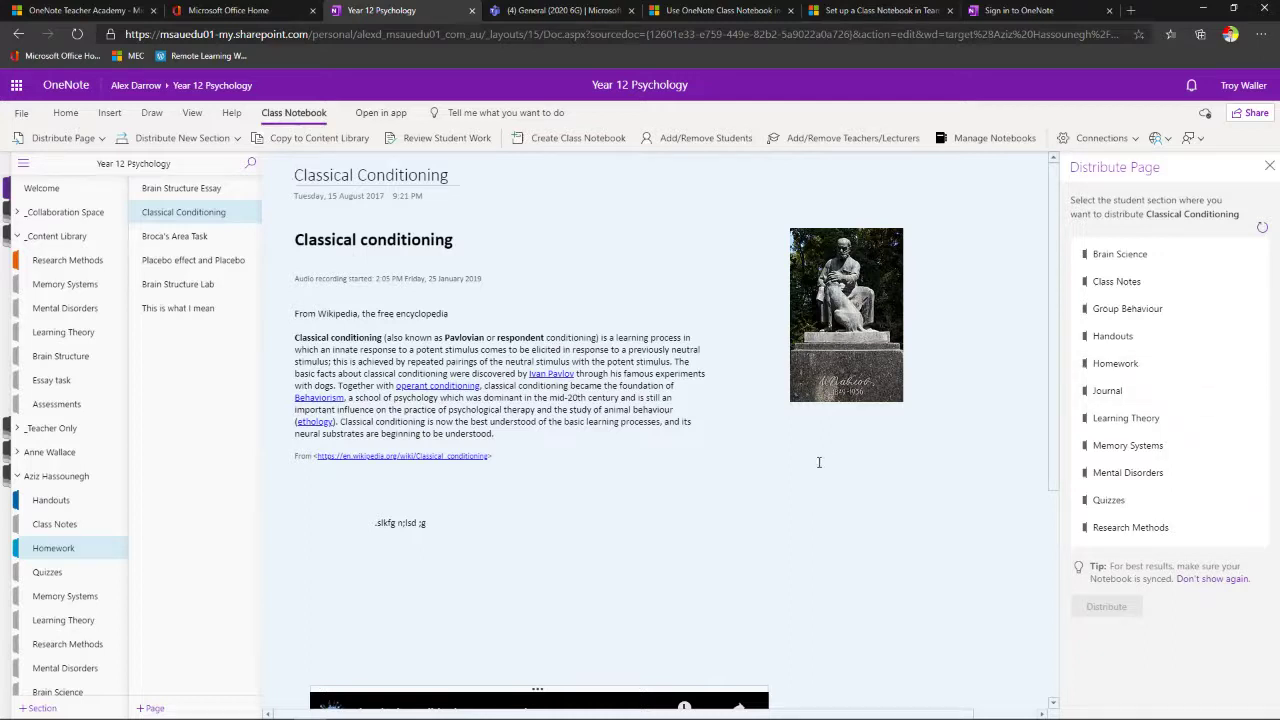
- Choose Homework as the student section for the Classical Conditioning page and show other distribution options
scroll(55, 540, down, 2)
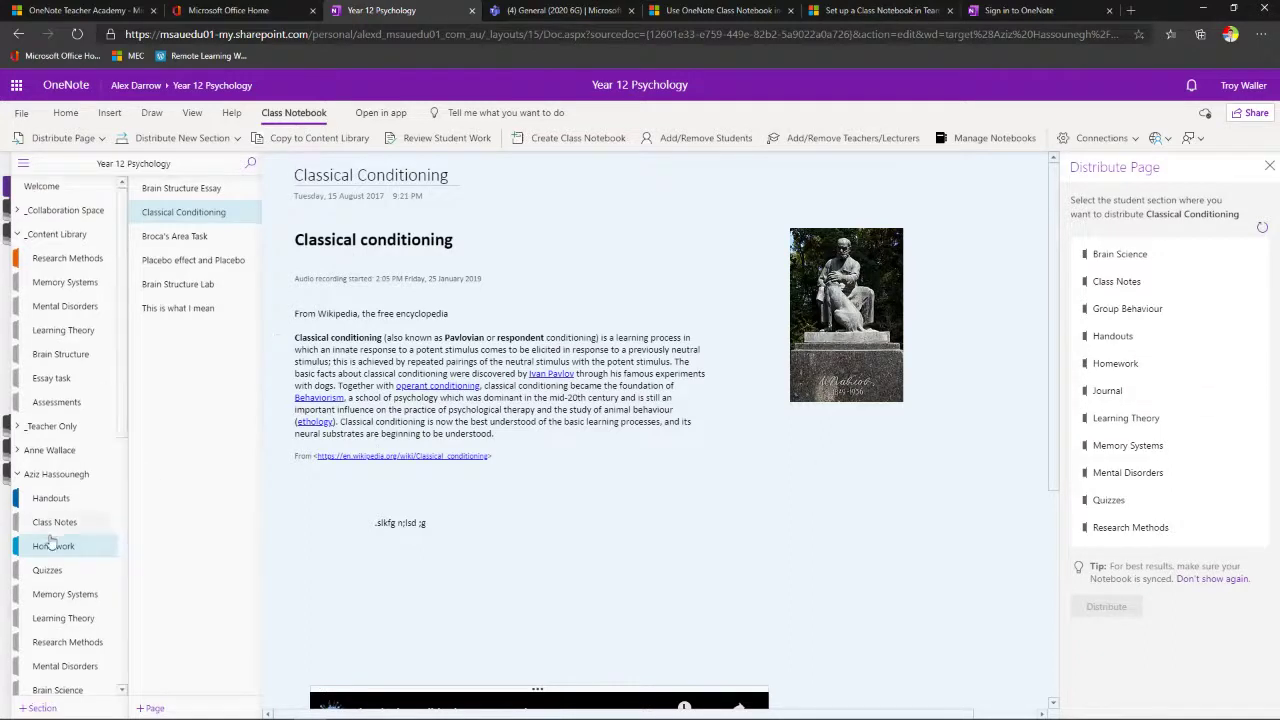
scroll(50, 538, down, 1)
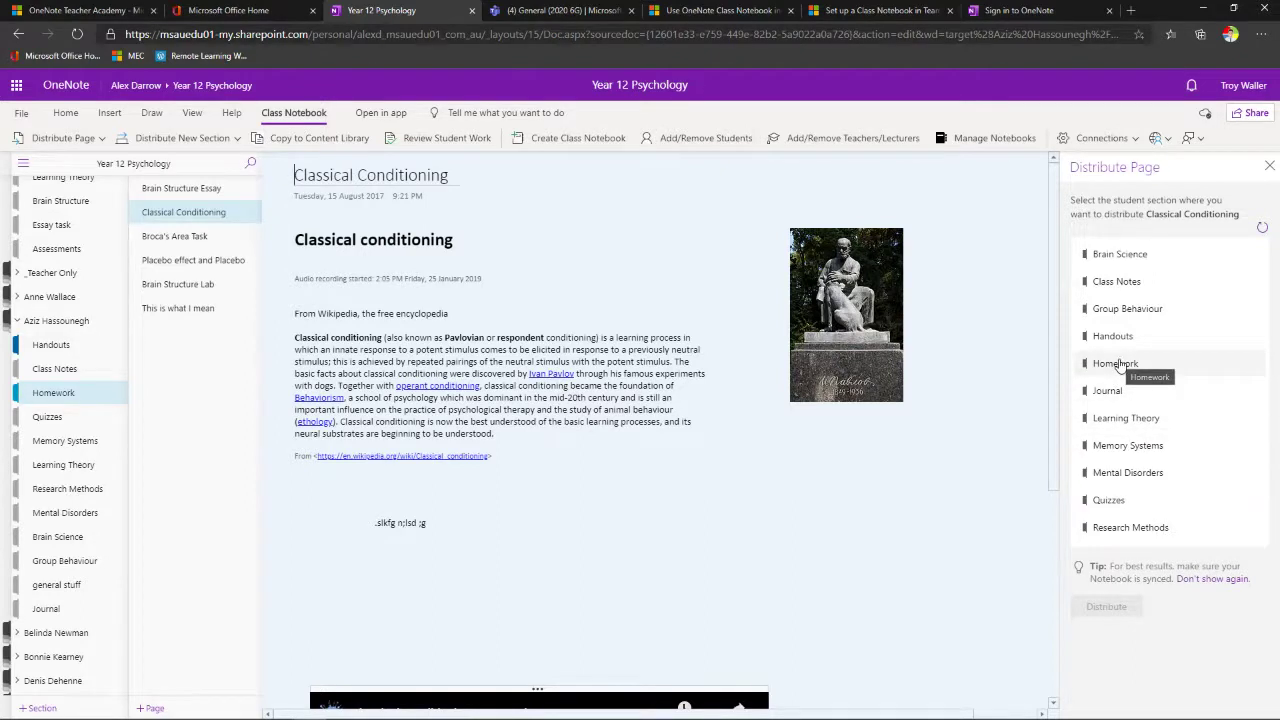
click(1117, 365)
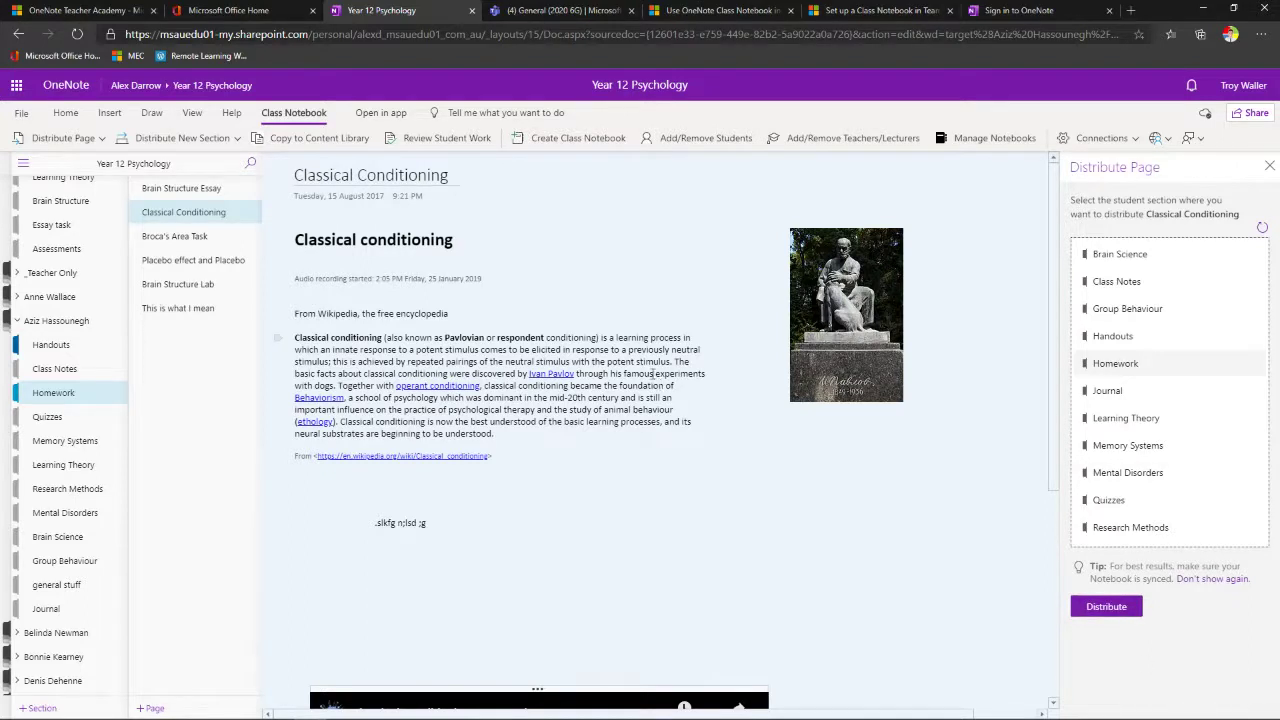
scroll(58, 371, down, 5)
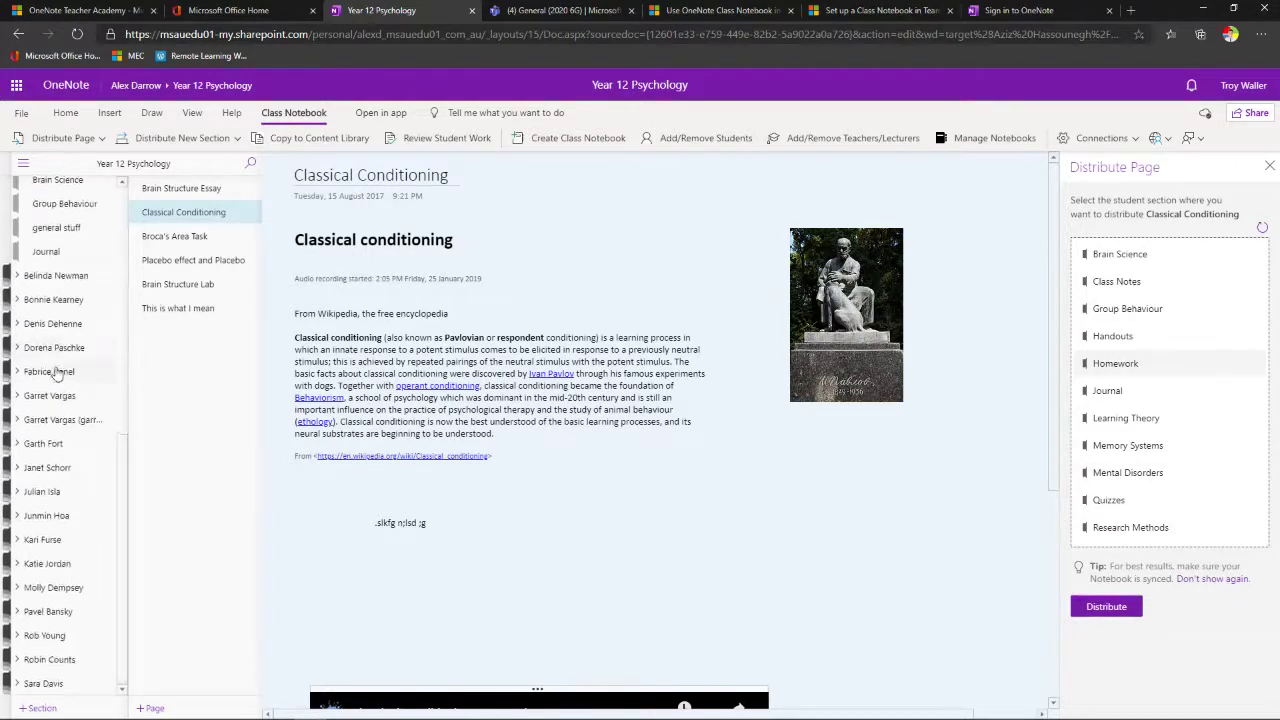
scroll(57, 372, up, 3)
scroll(57, 373, up, 1)
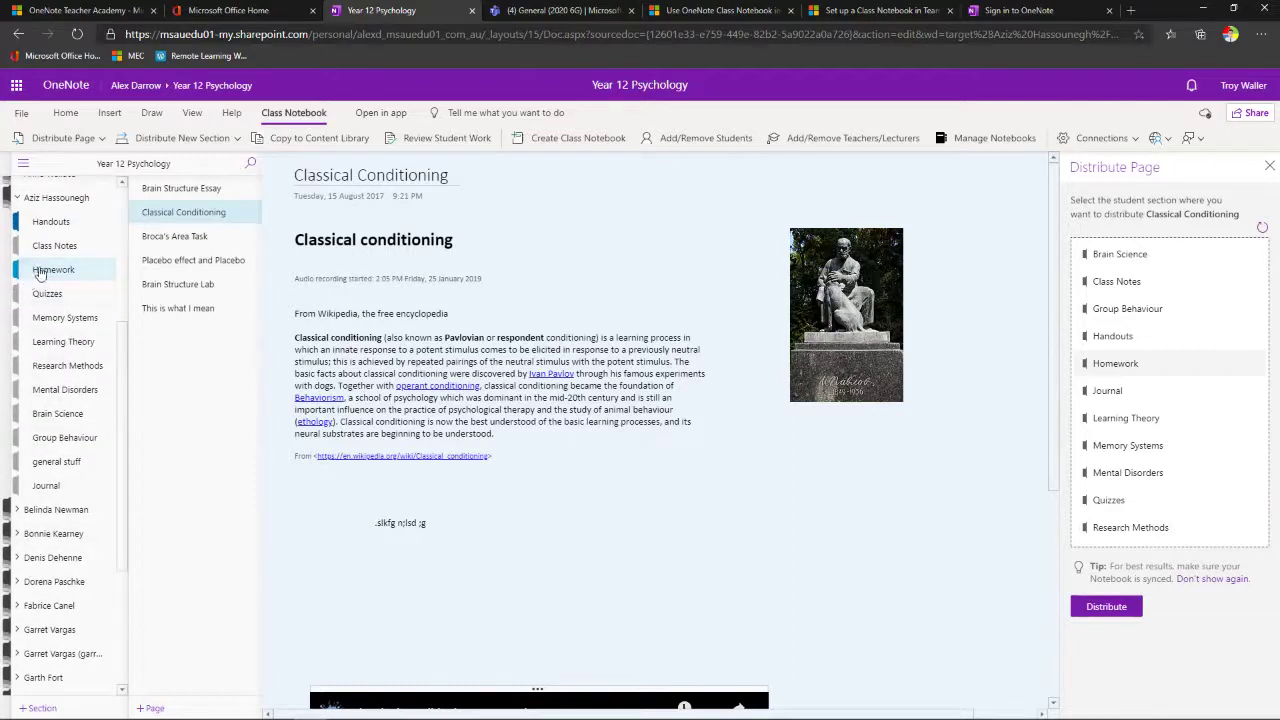
click(103, 139)
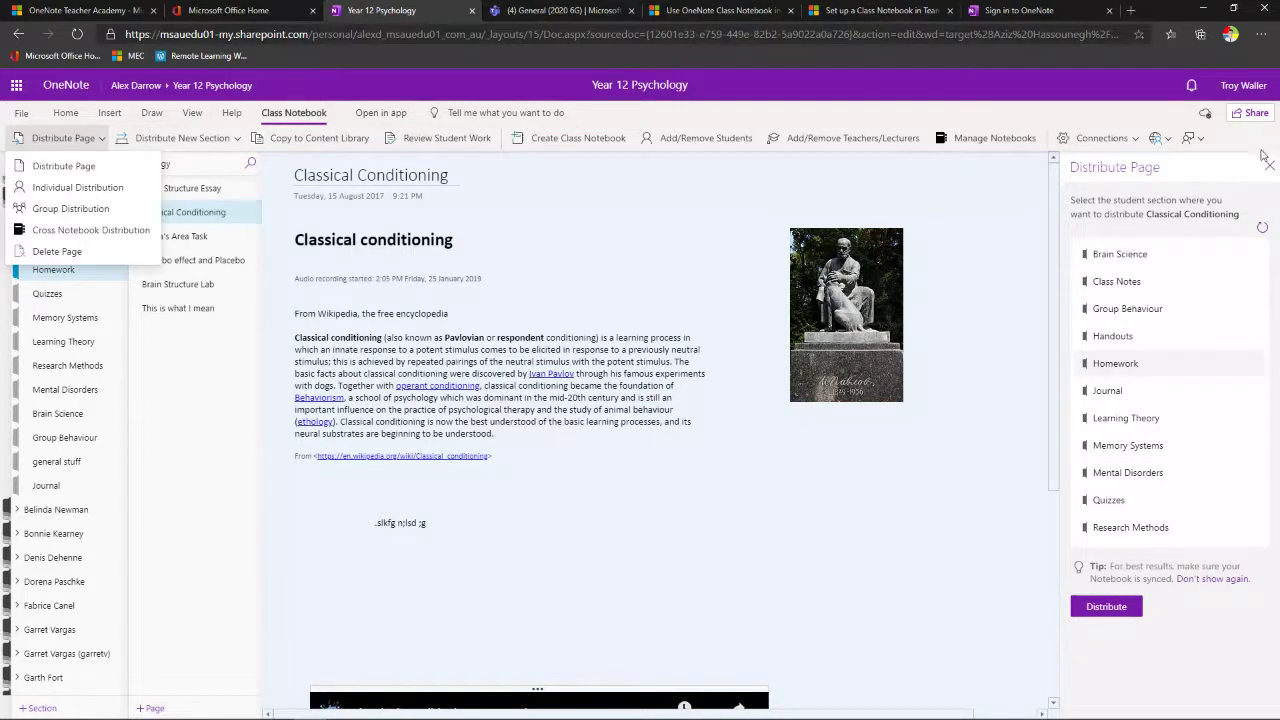
- Dismiss the distribution options, try Review Student Work, then close the Distribute Page and Class Notebook panes
click(803, 166)
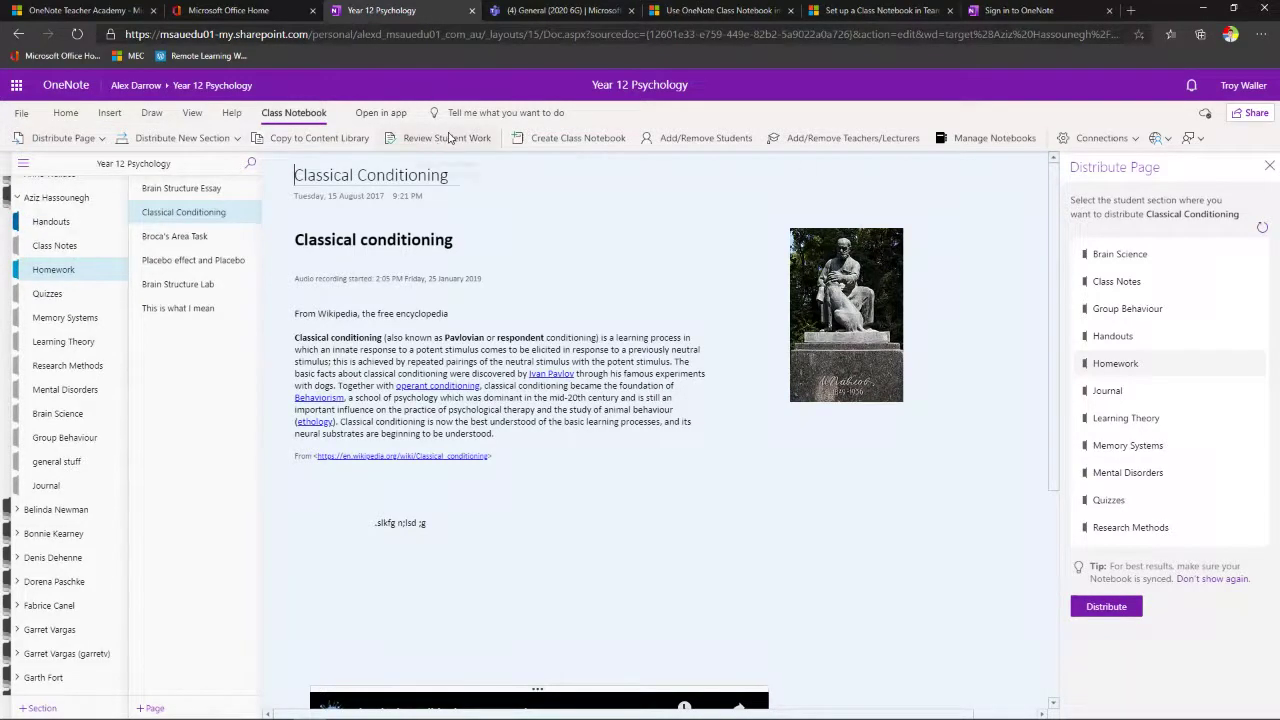
click(449, 138)
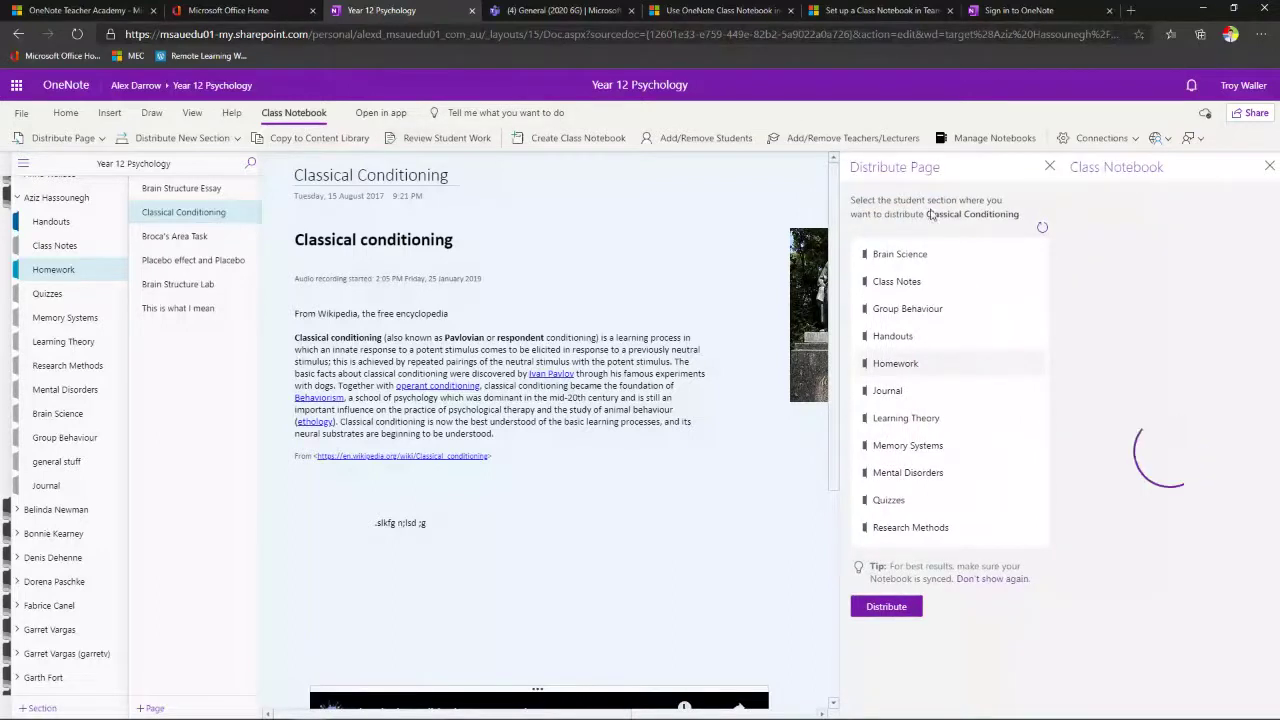
click(1047, 167)
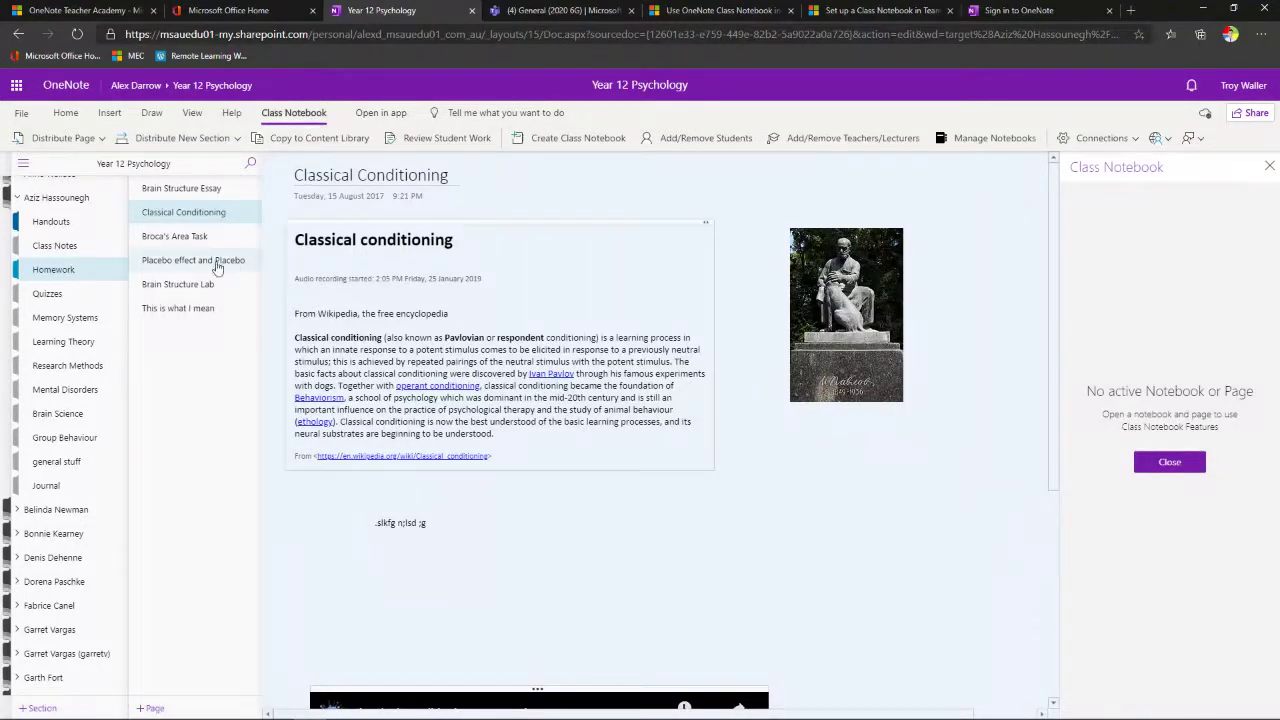
scroll(81, 289, up, 3)
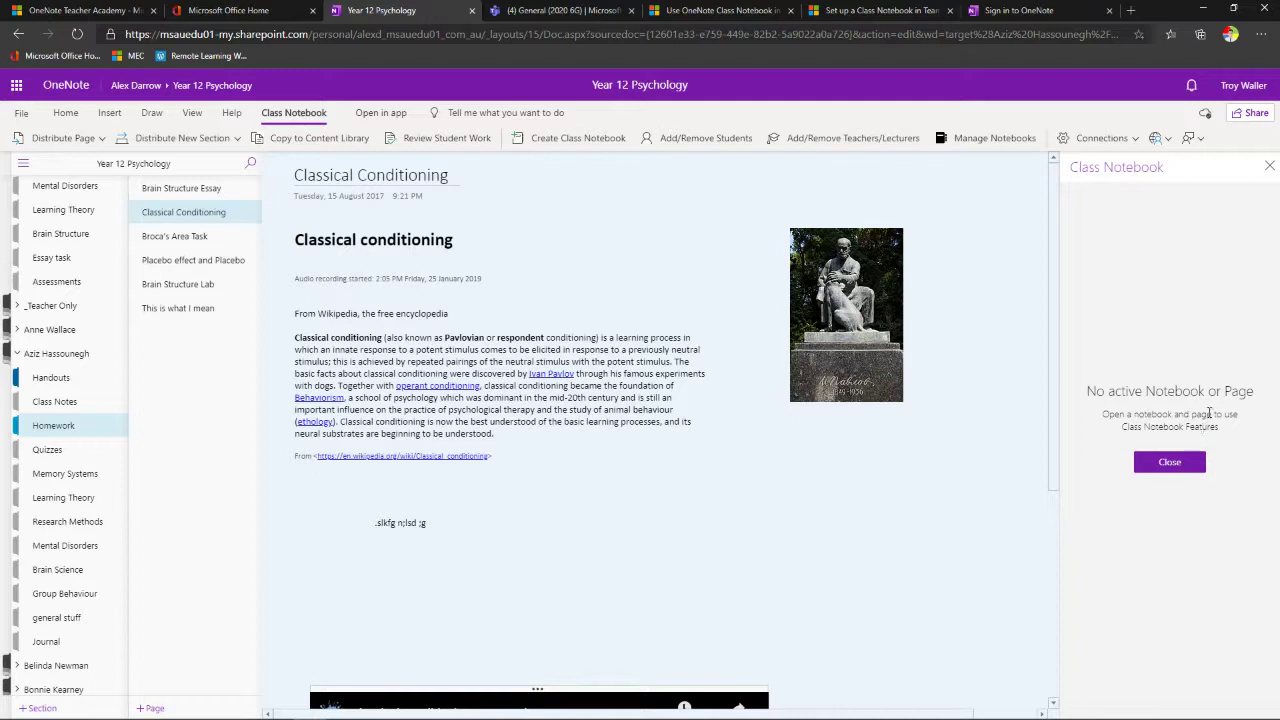
scroll(67, 250, up, 3)
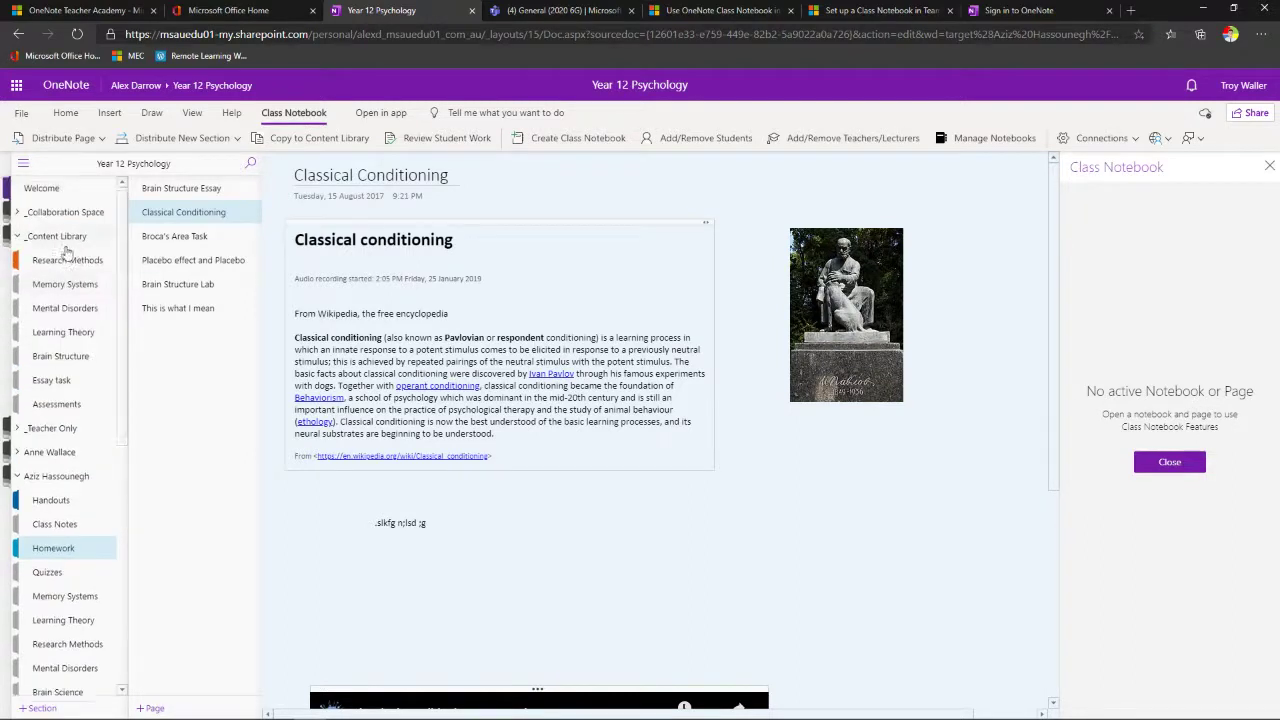
click(1269, 166)
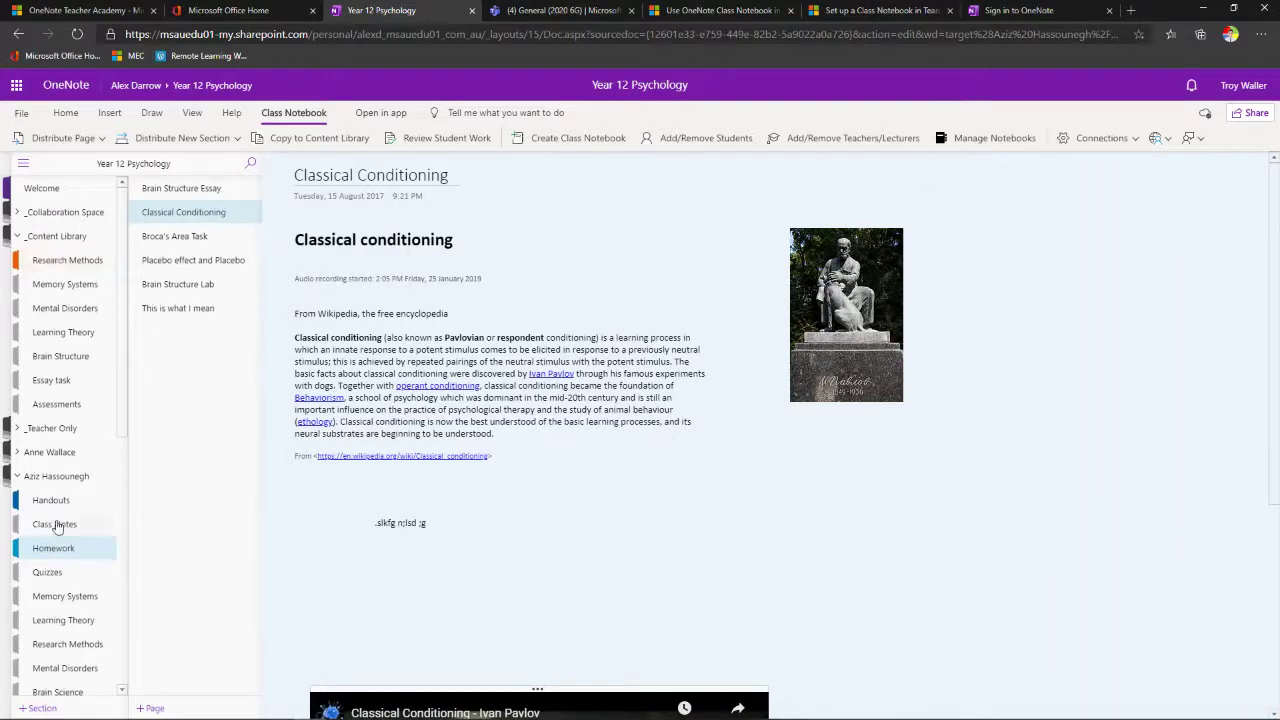
- From Handouts, review the Homework section's Classical Conditioning page, advancing to the student list
click(60, 500)
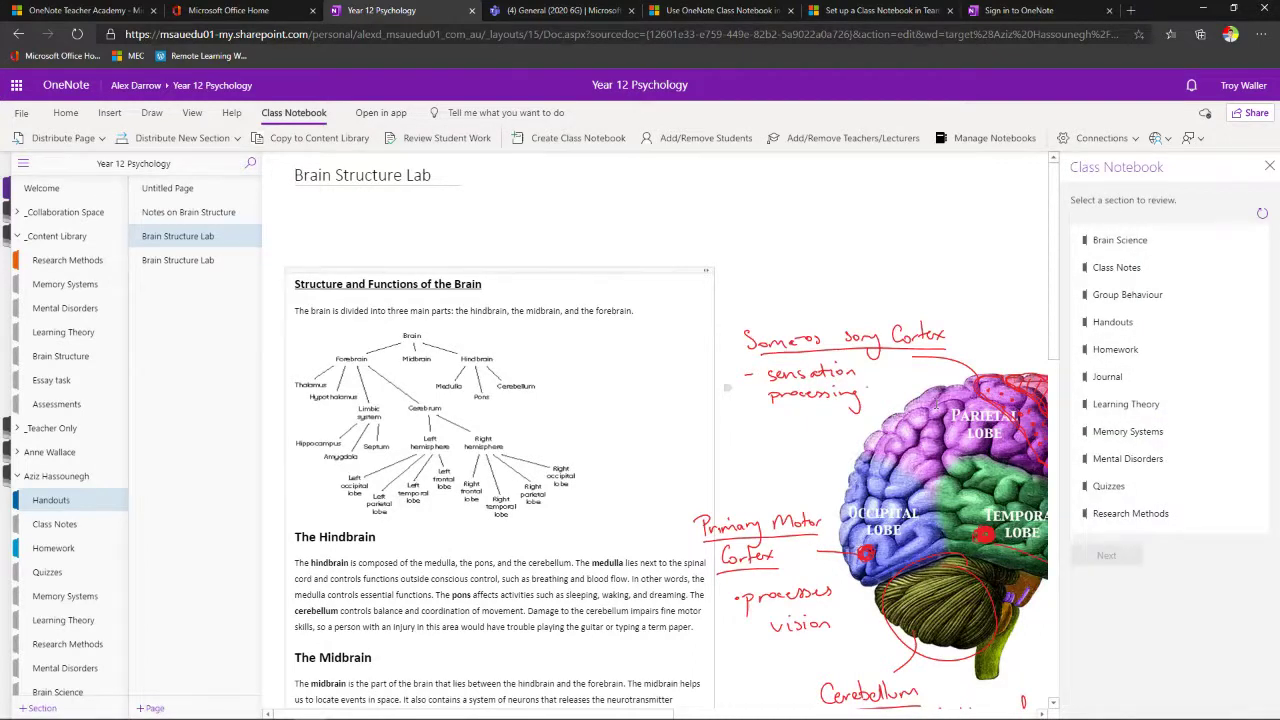
click(1130, 360)
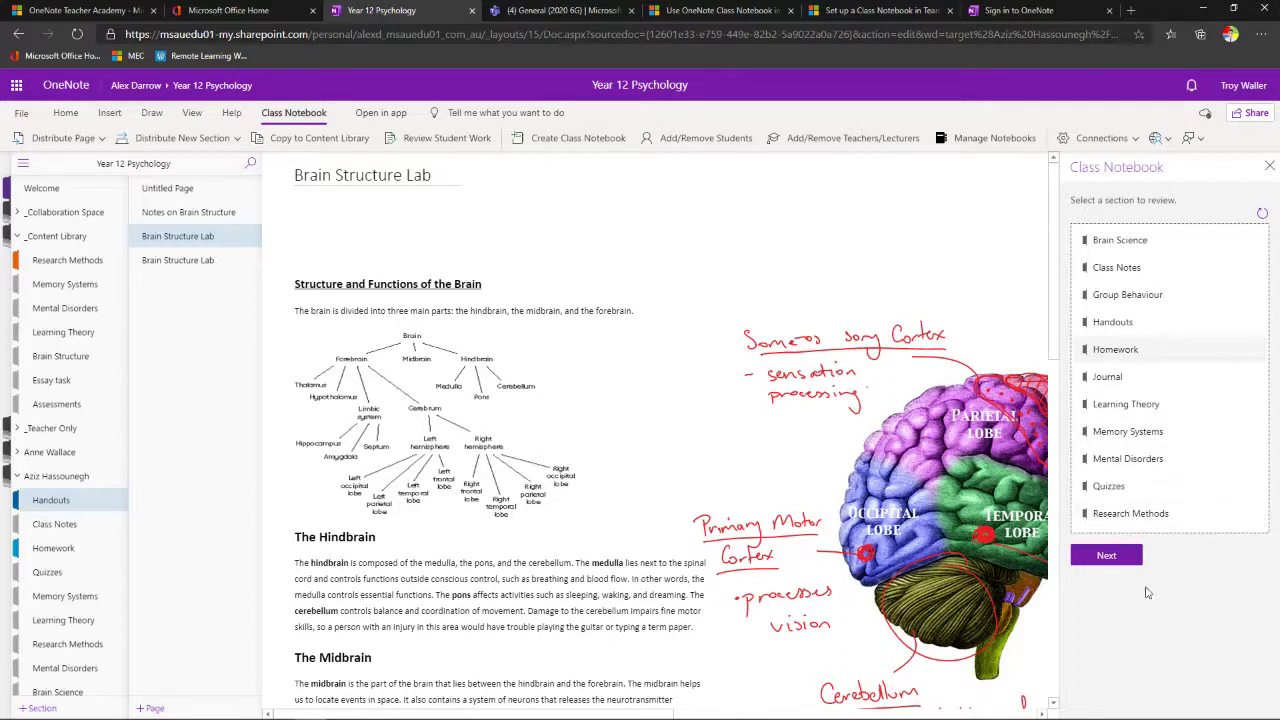
click(1094, 556)
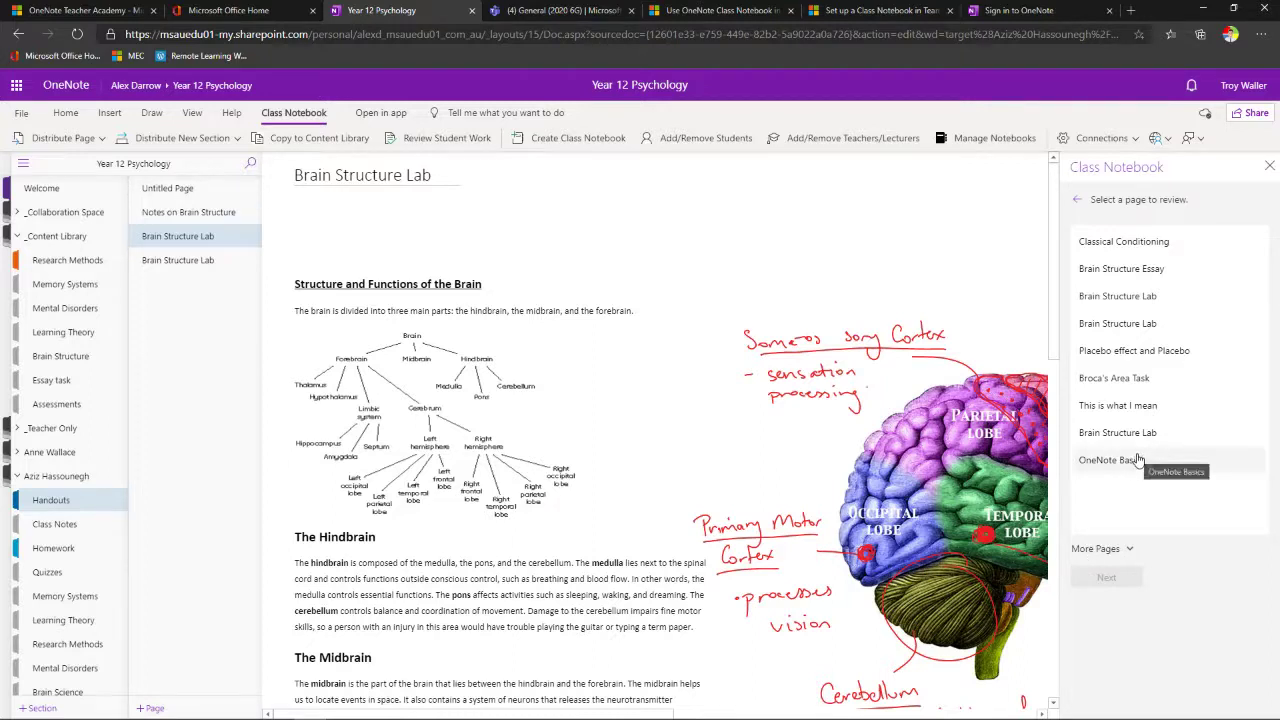
click(1127, 250)
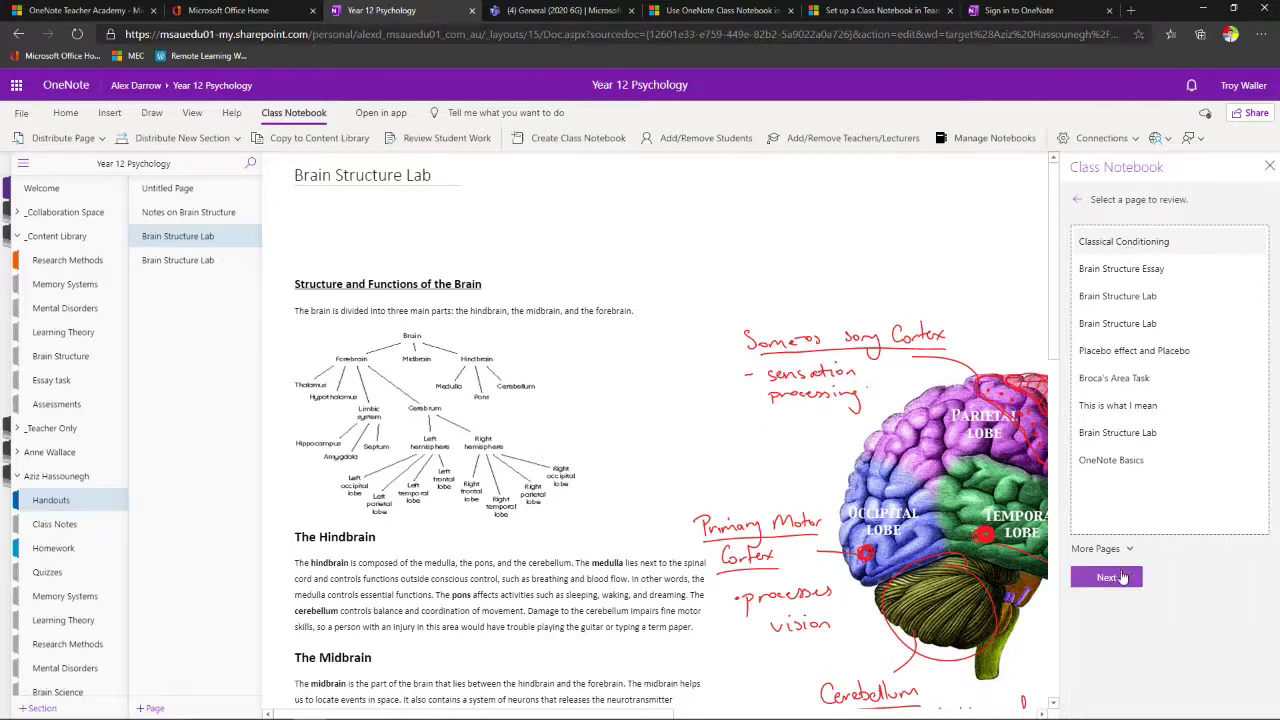
click(1122, 578)
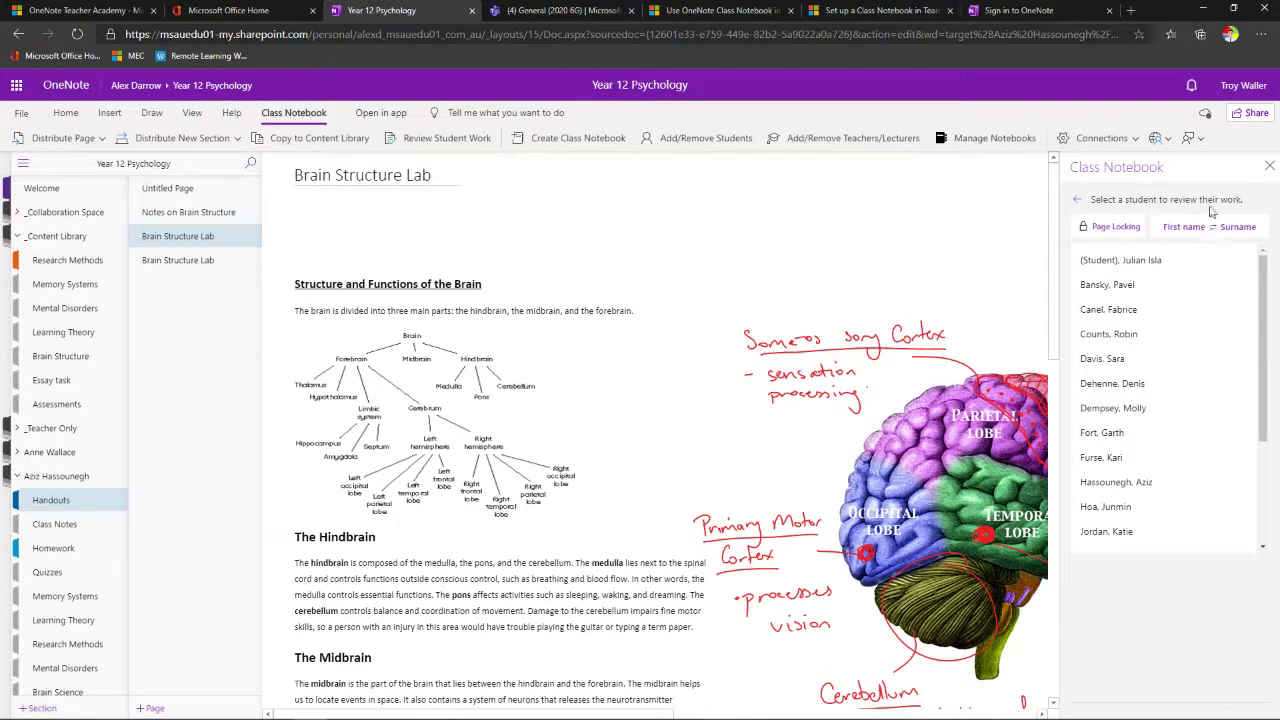
- Open the first student's Classical Conditioning page and add a test note 'jdfhksjh'
click(1150, 267)
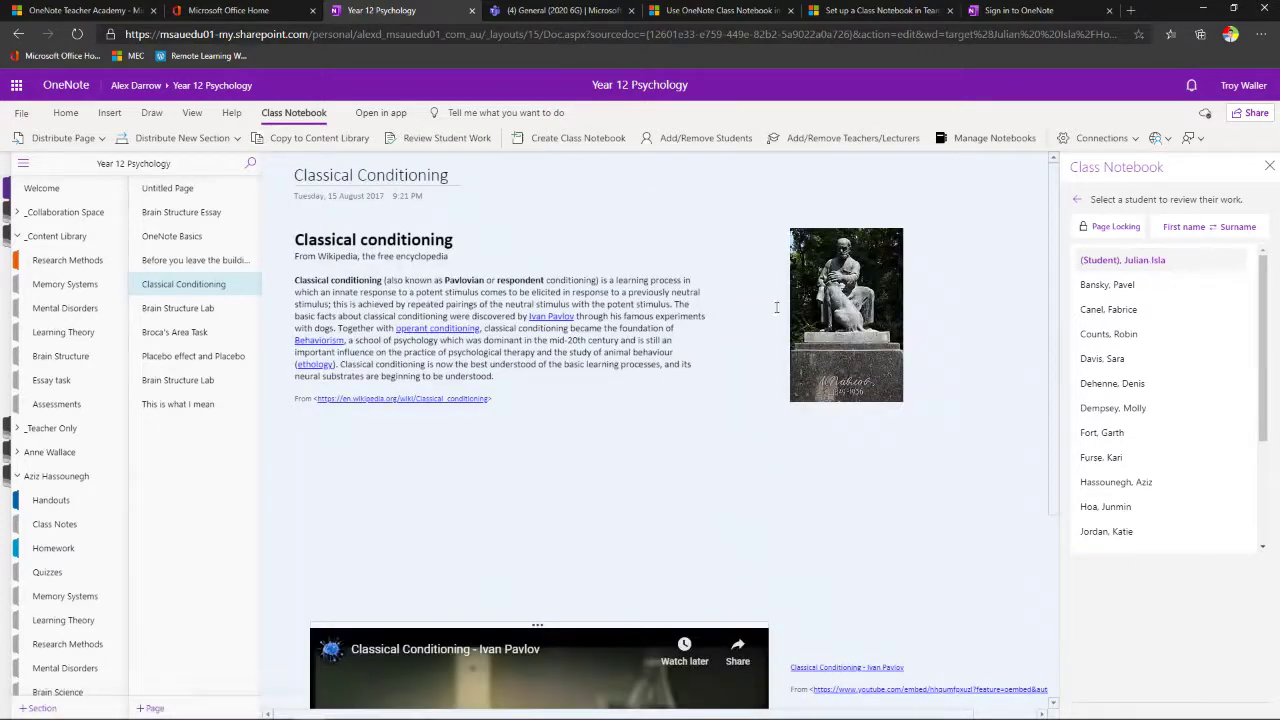
scroll(569, 457, down, 3)
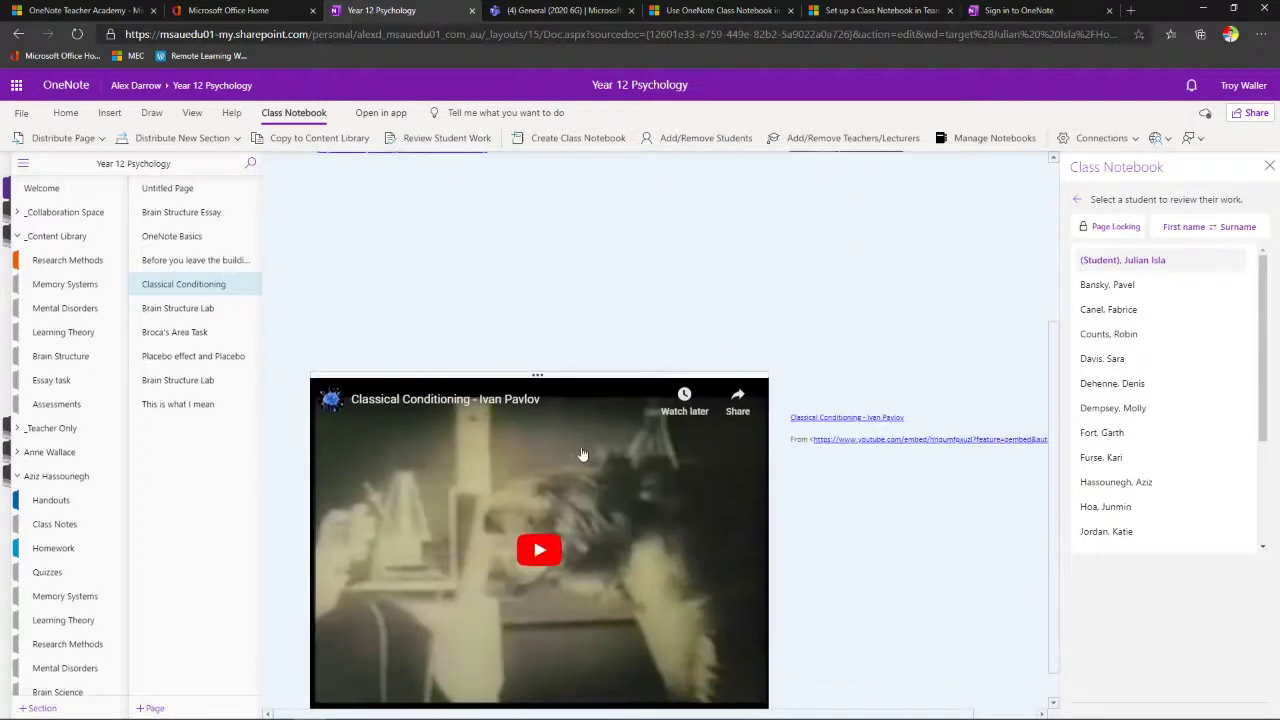
scroll(584, 456, up, 3)
click(596, 447)
text(jdfhksjh)
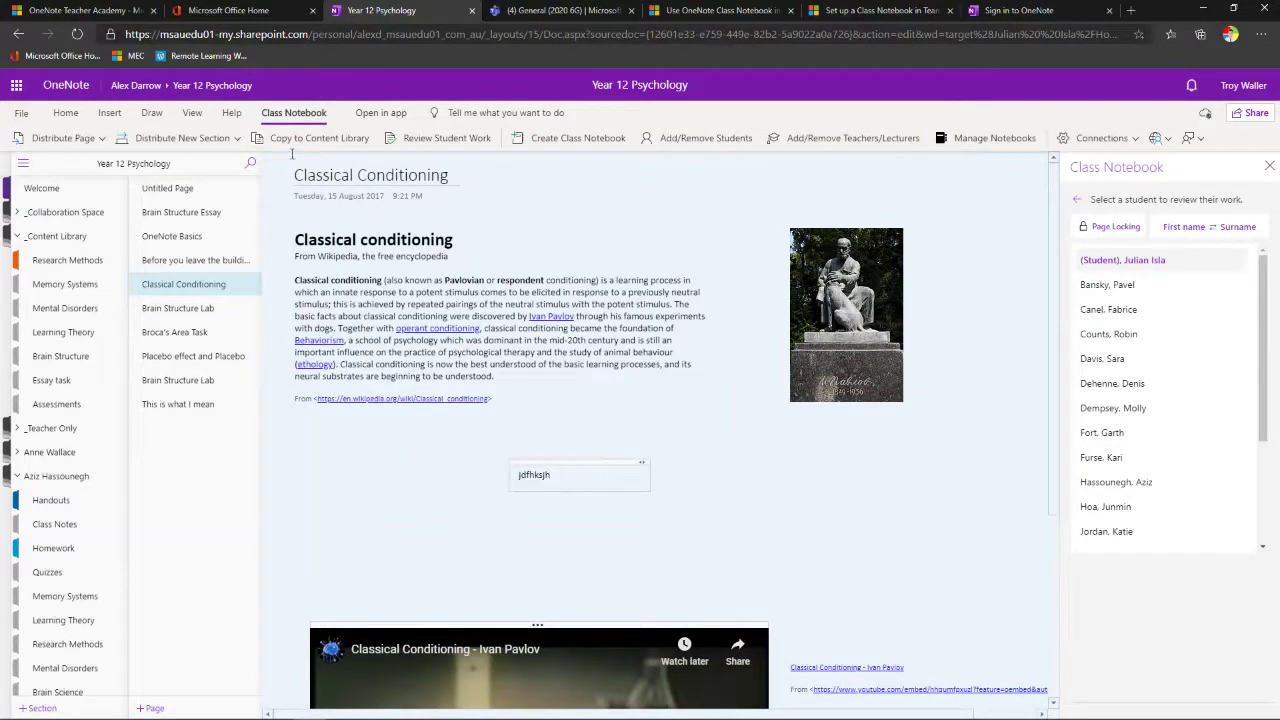
click(617, 460)
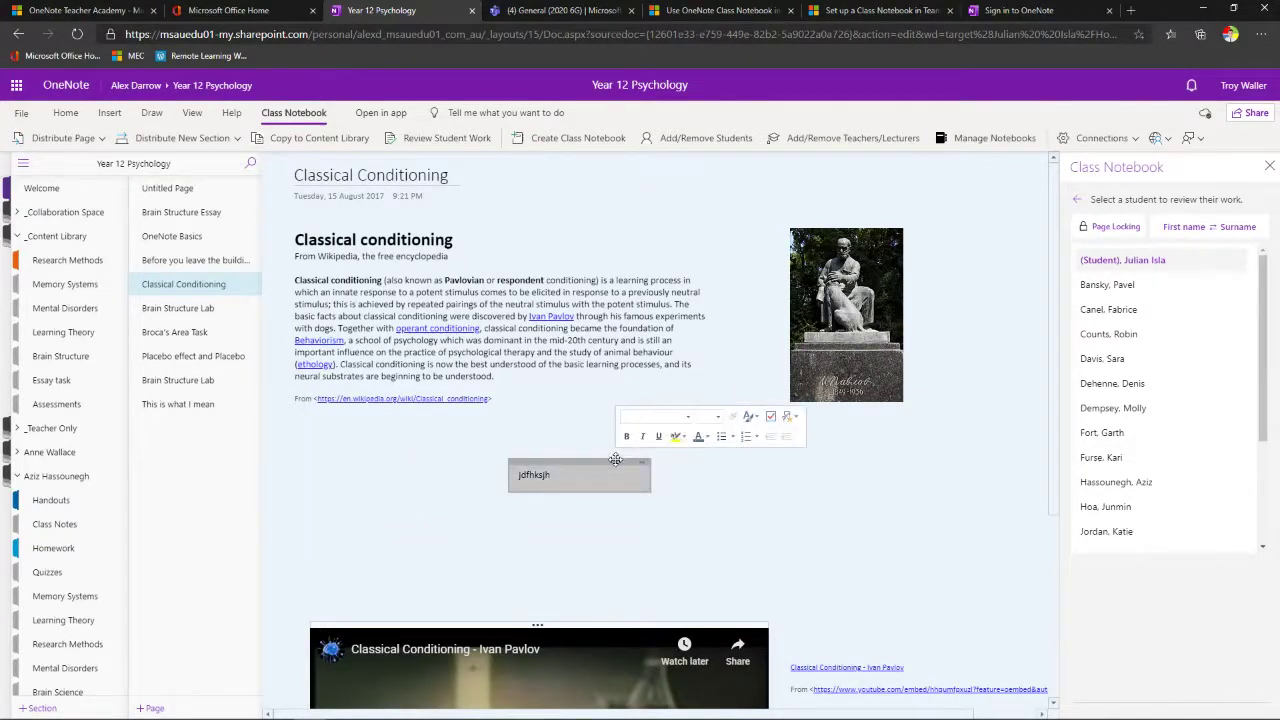
scroll(615, 459, down, 3)
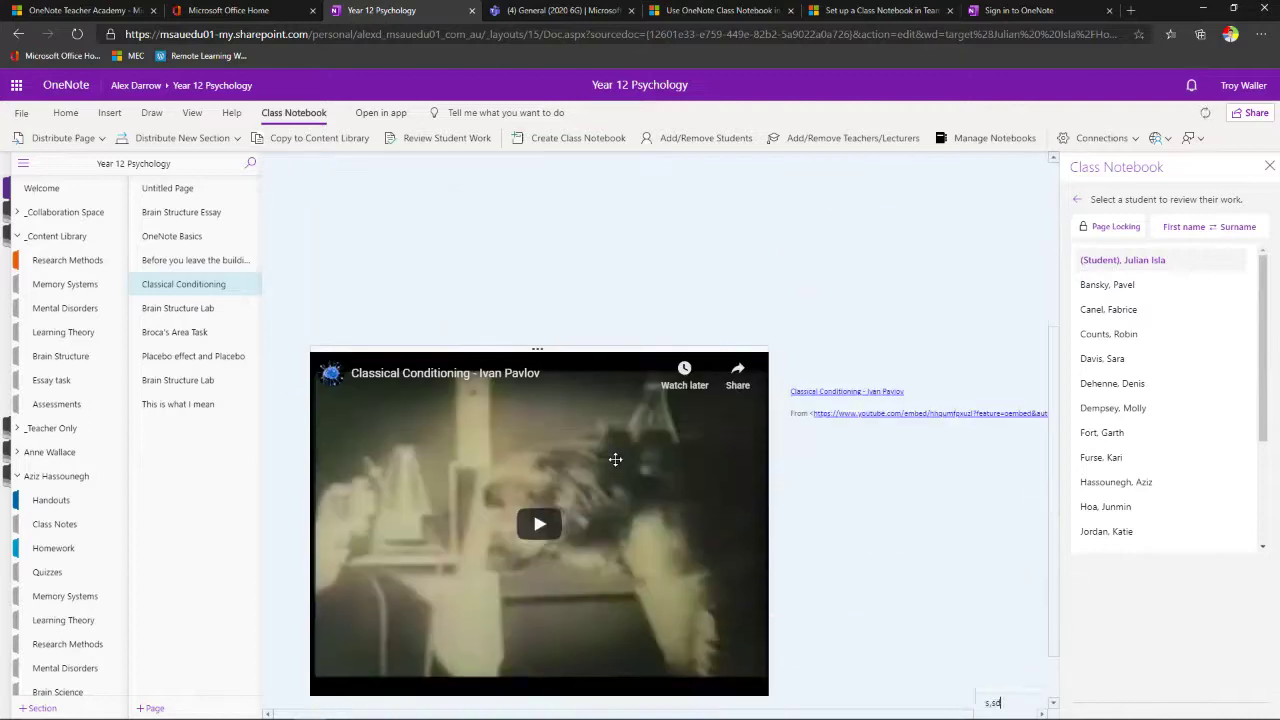
- View two more students' copies of the page, then close the review panel
click(1120, 285)
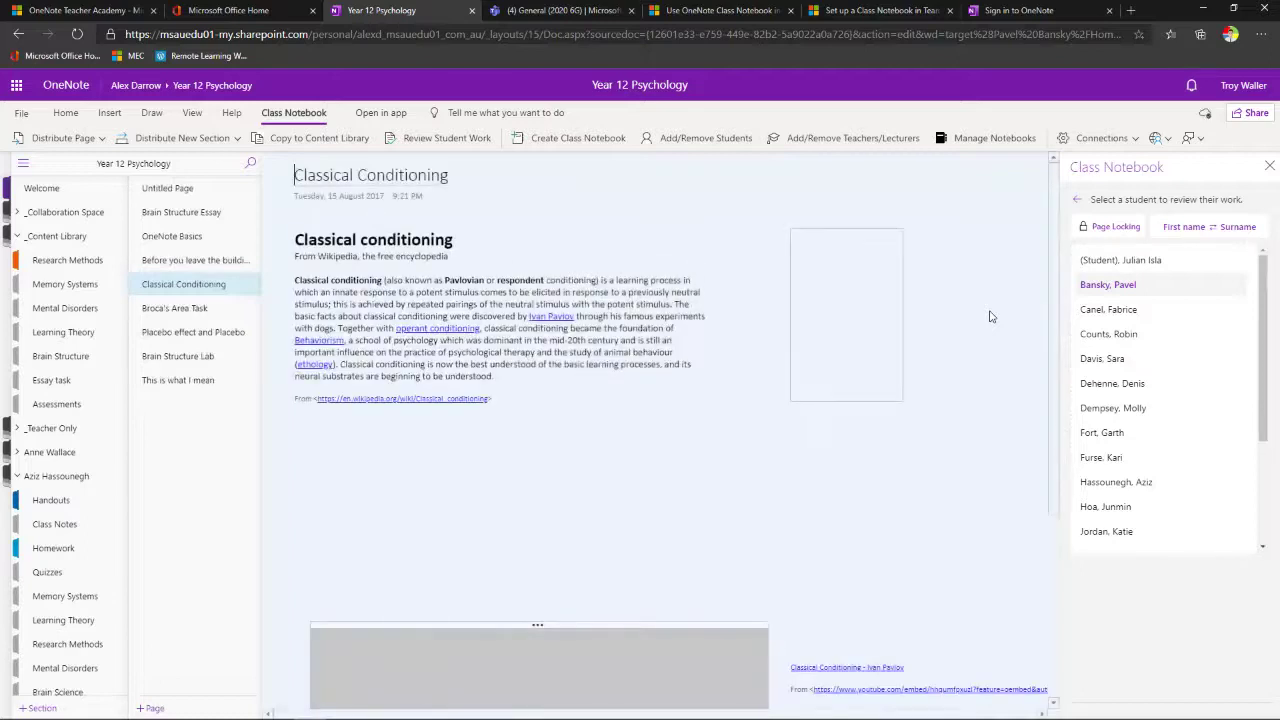
click(1120, 312)
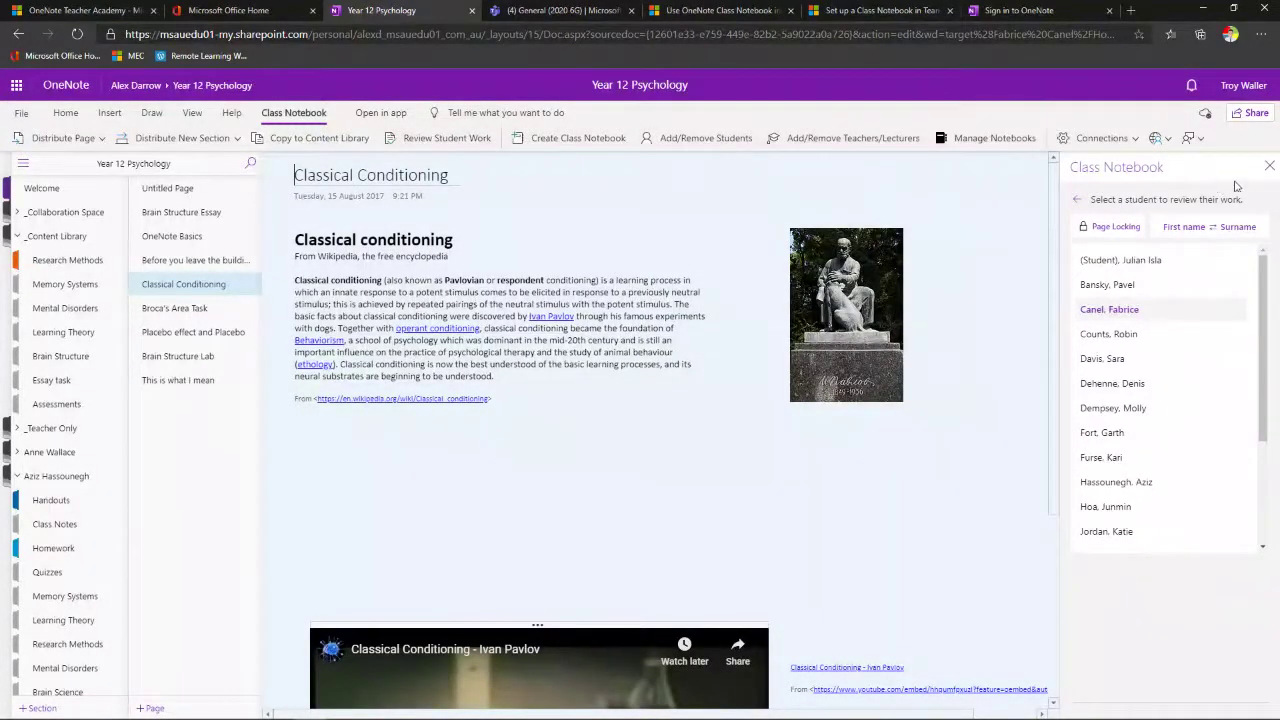
click(1270, 167)
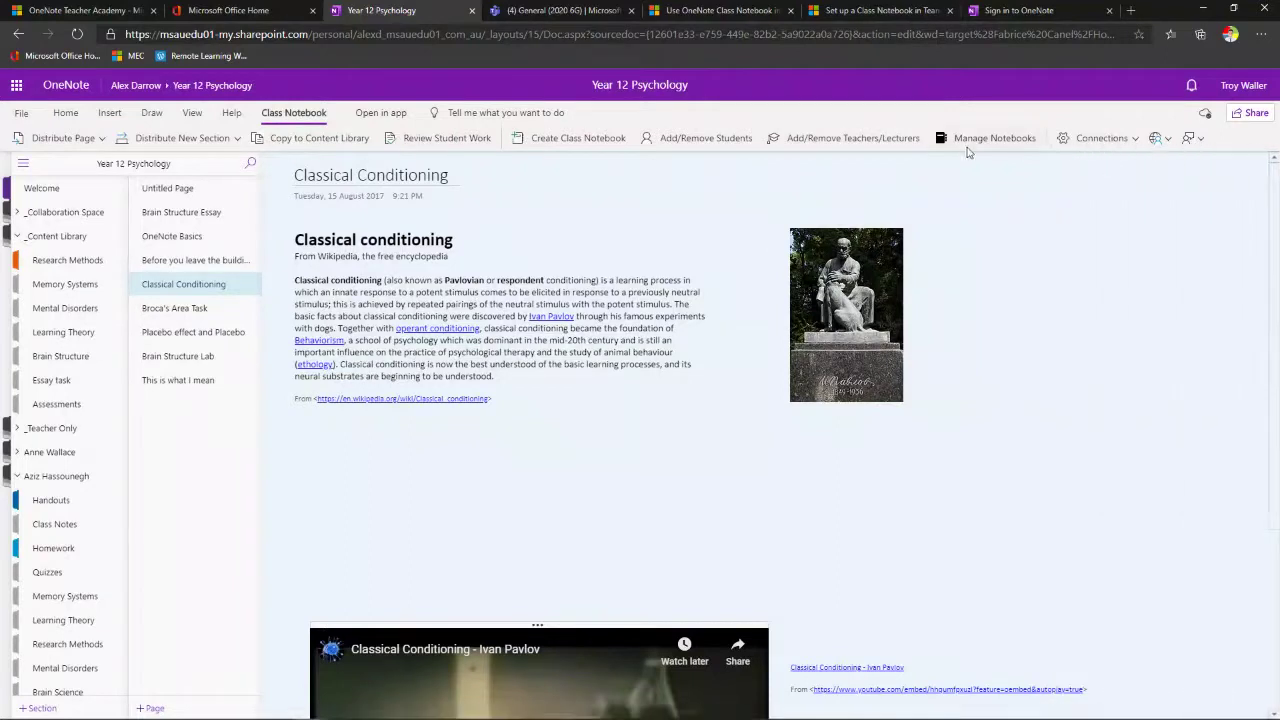
- Open notebook management and sign in with the school e-mail address
click(970, 139)
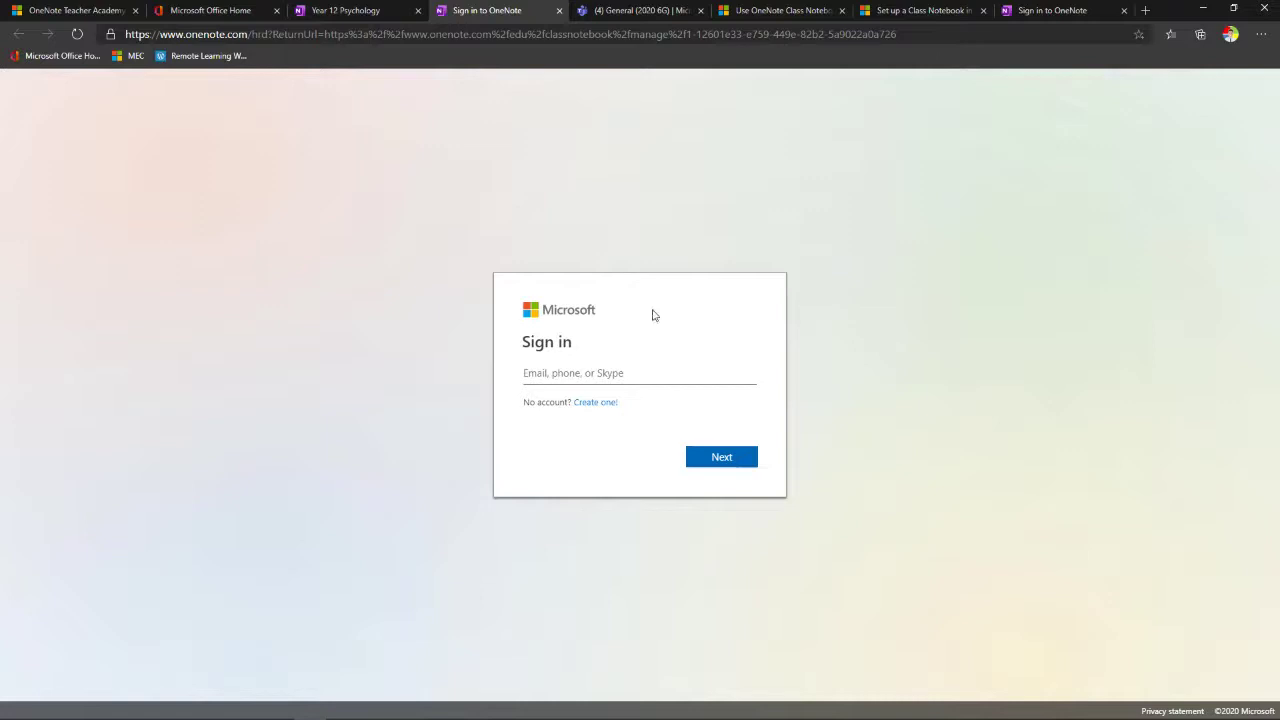
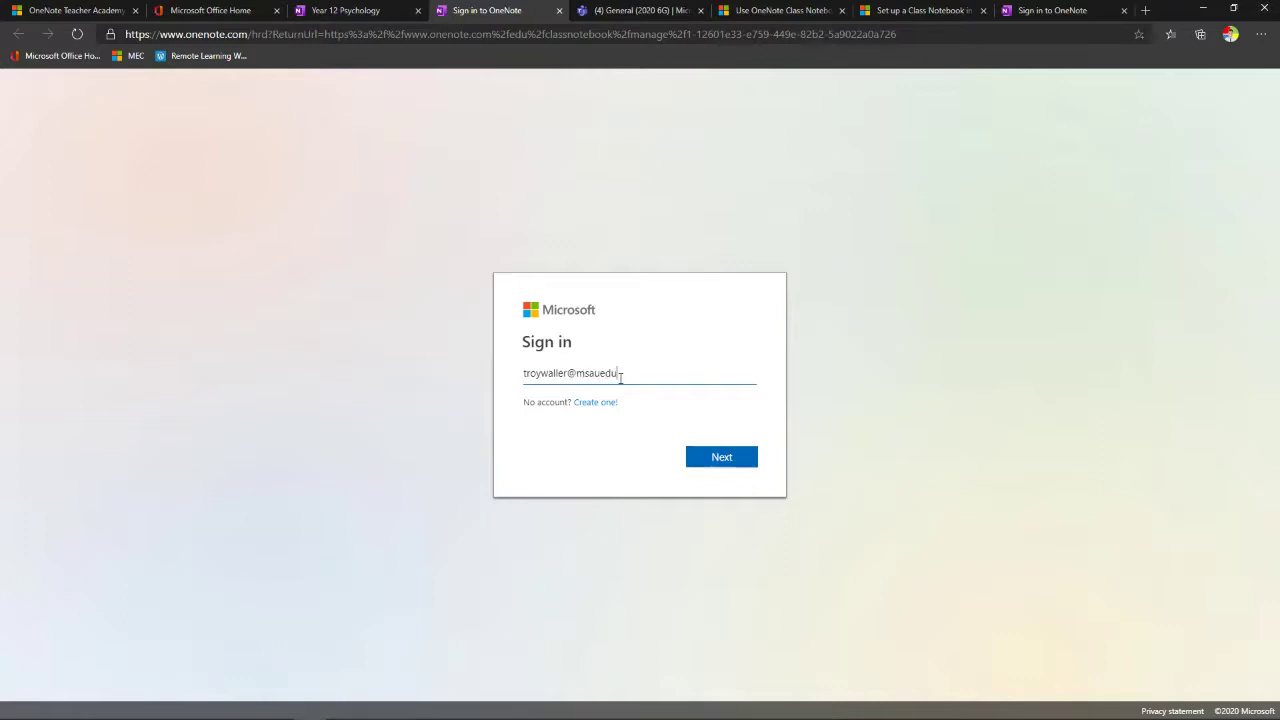
key(Return)
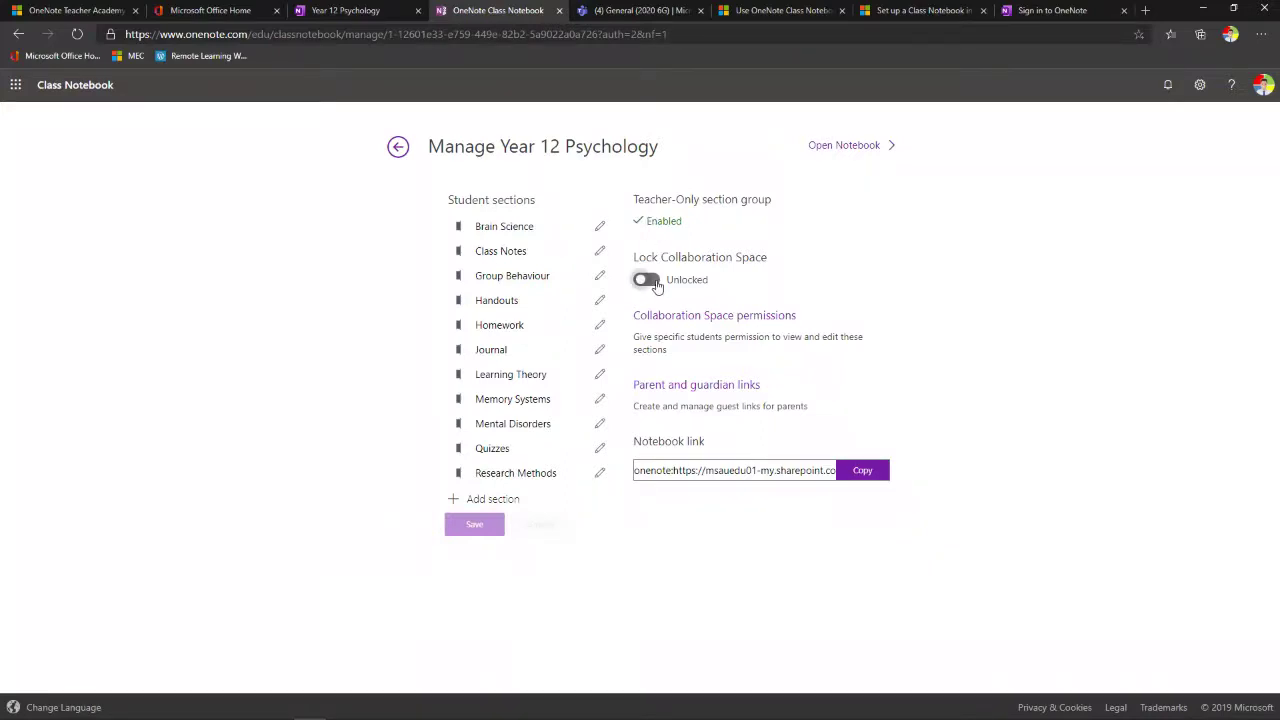
- In Collaboration Space permissions, untick seven students from the Bananas section
click(692, 320)
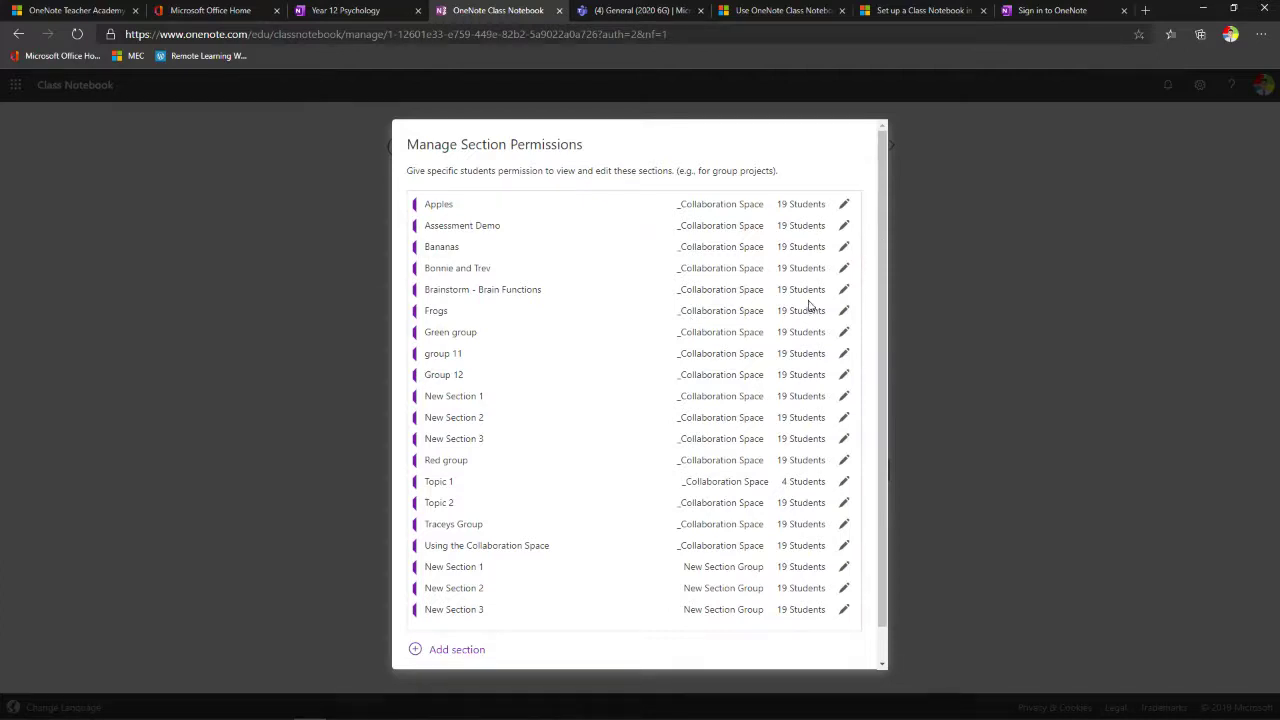
click(842, 250)
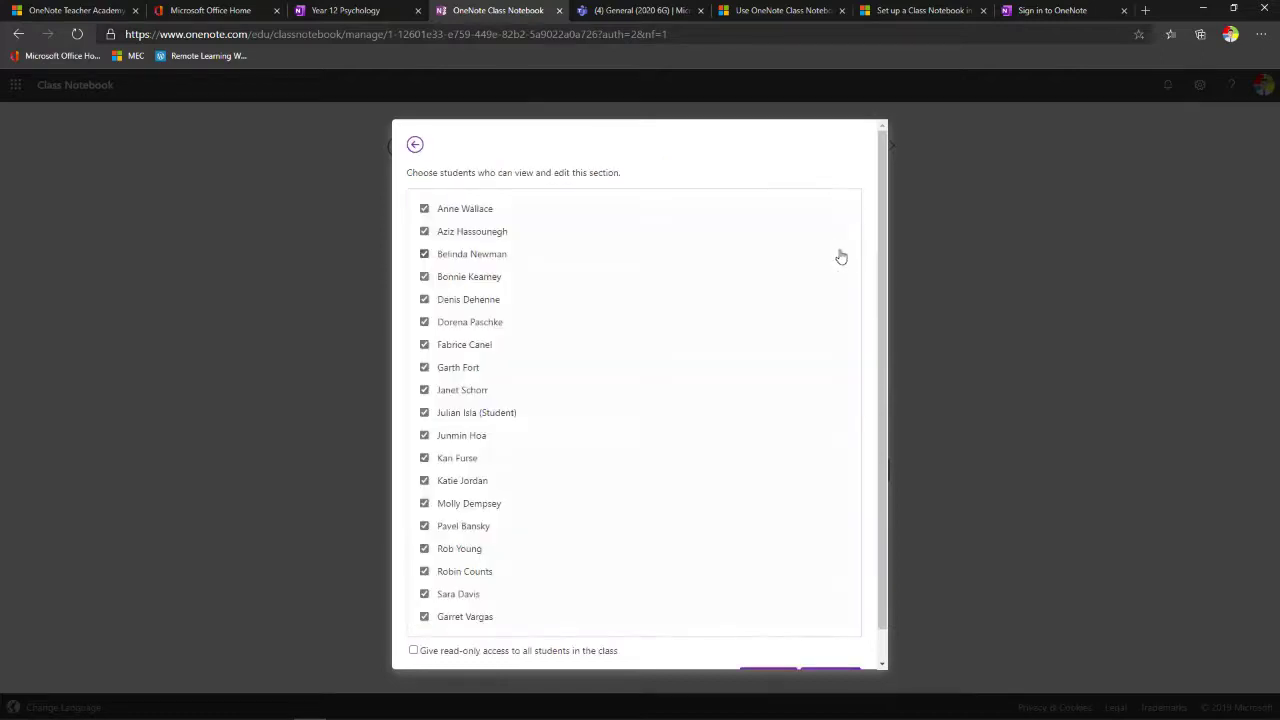
click(424, 616)
click(424, 594)
click(424, 549)
click(424, 526)
click(424, 390)
click(424, 299)
click(424, 231)
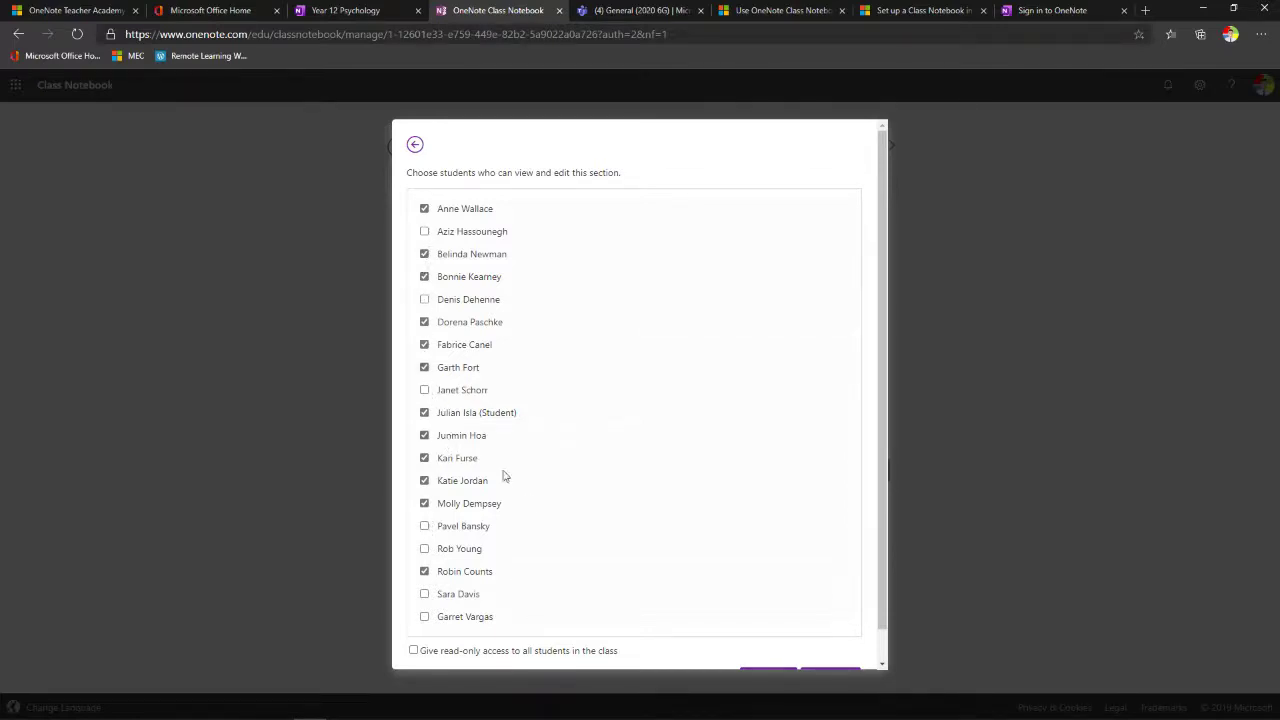
- Save the reduced Bananas student list, close the permissions window and the leftover sign-in tab
scroll(600, 531, down, 1)
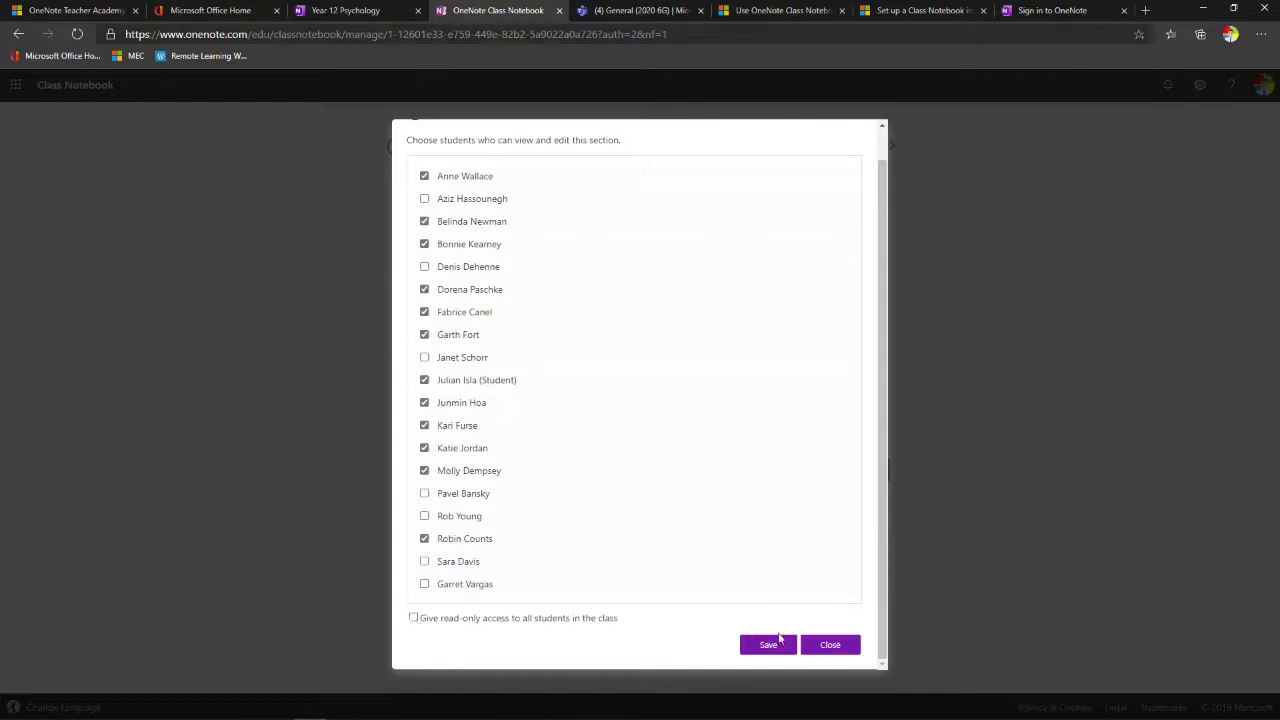
click(772, 642)
click(843, 646)
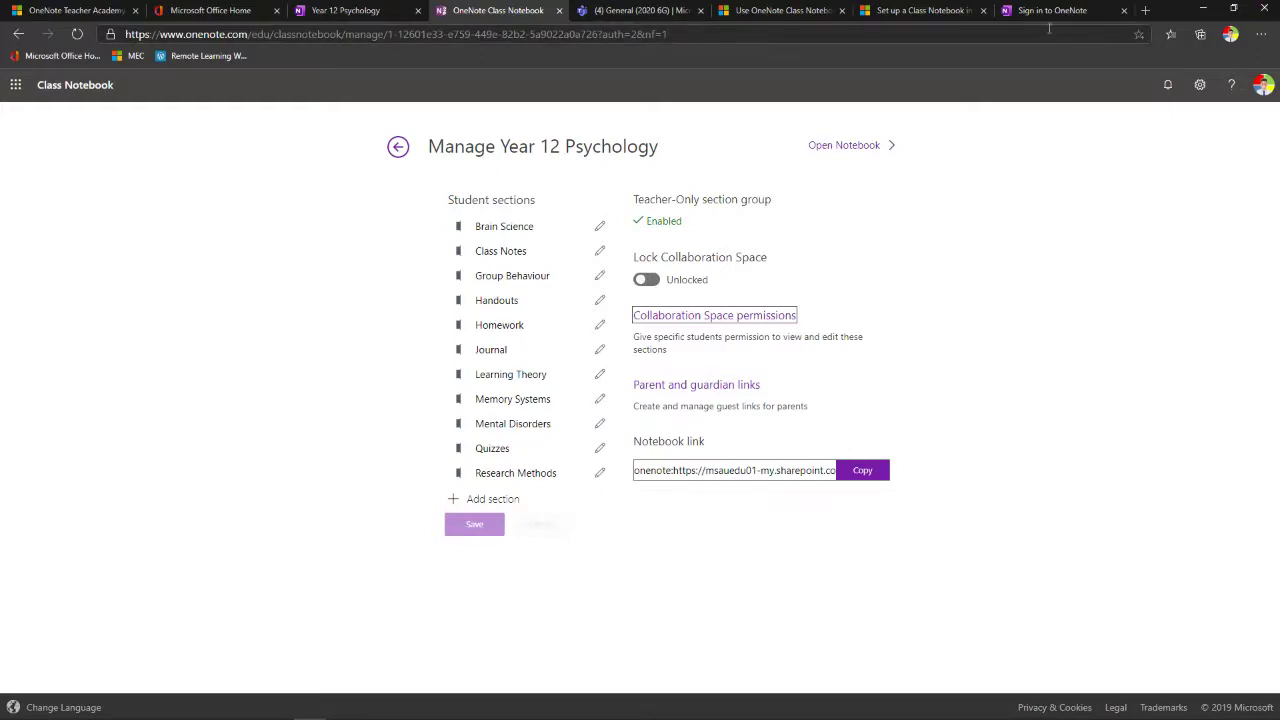
click(1124, 12)
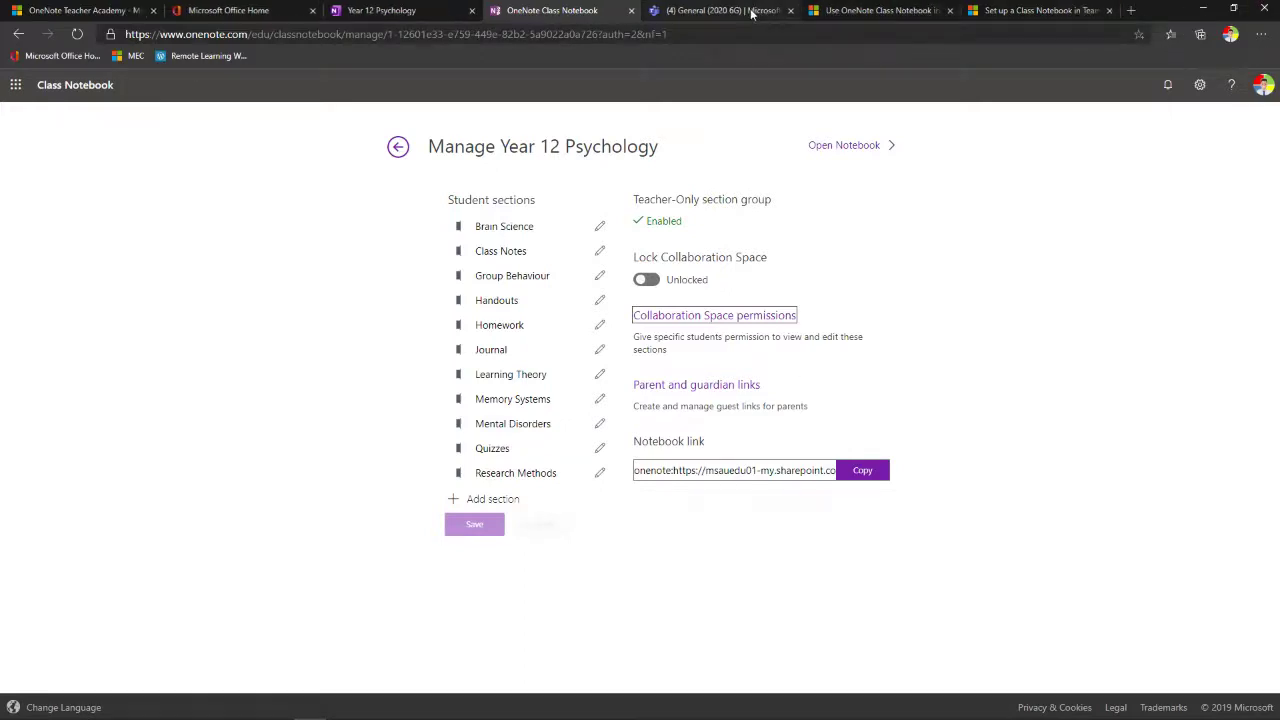
- Open the 2020 6G General channel's Class Notebook navigation and expand _Collaboration Space and _Content Library
click(750, 12)
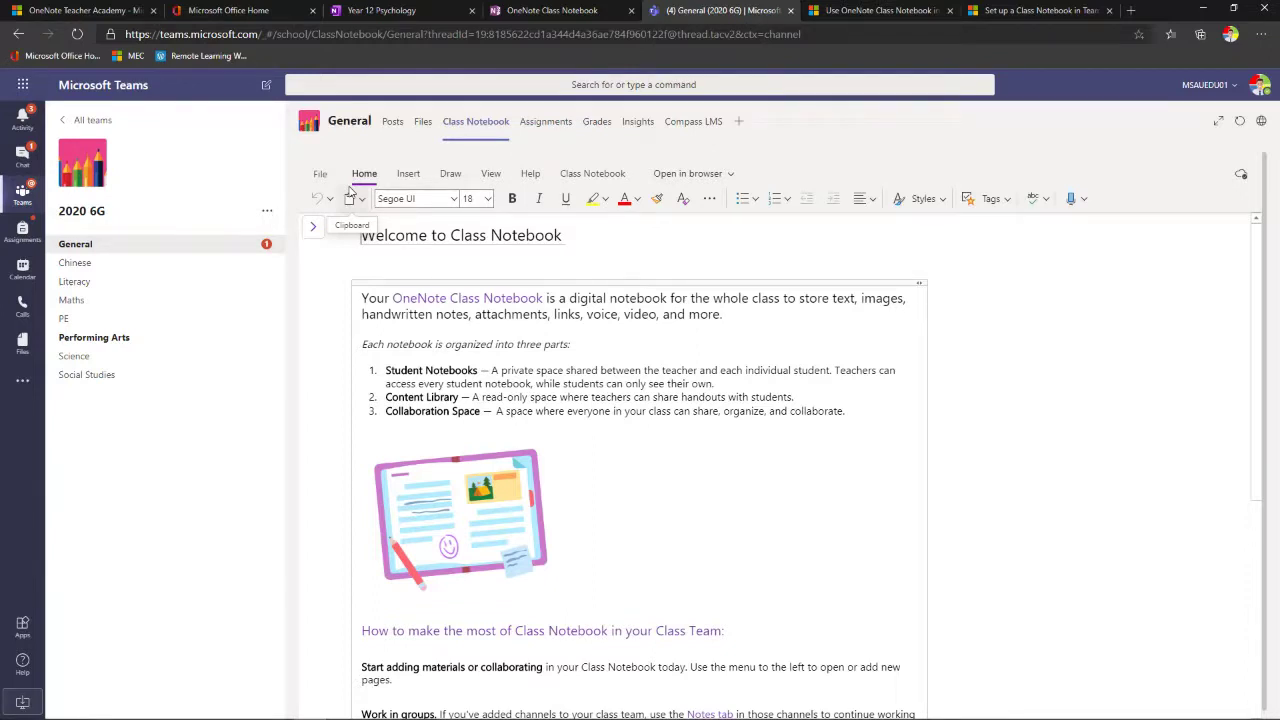
click(313, 230)
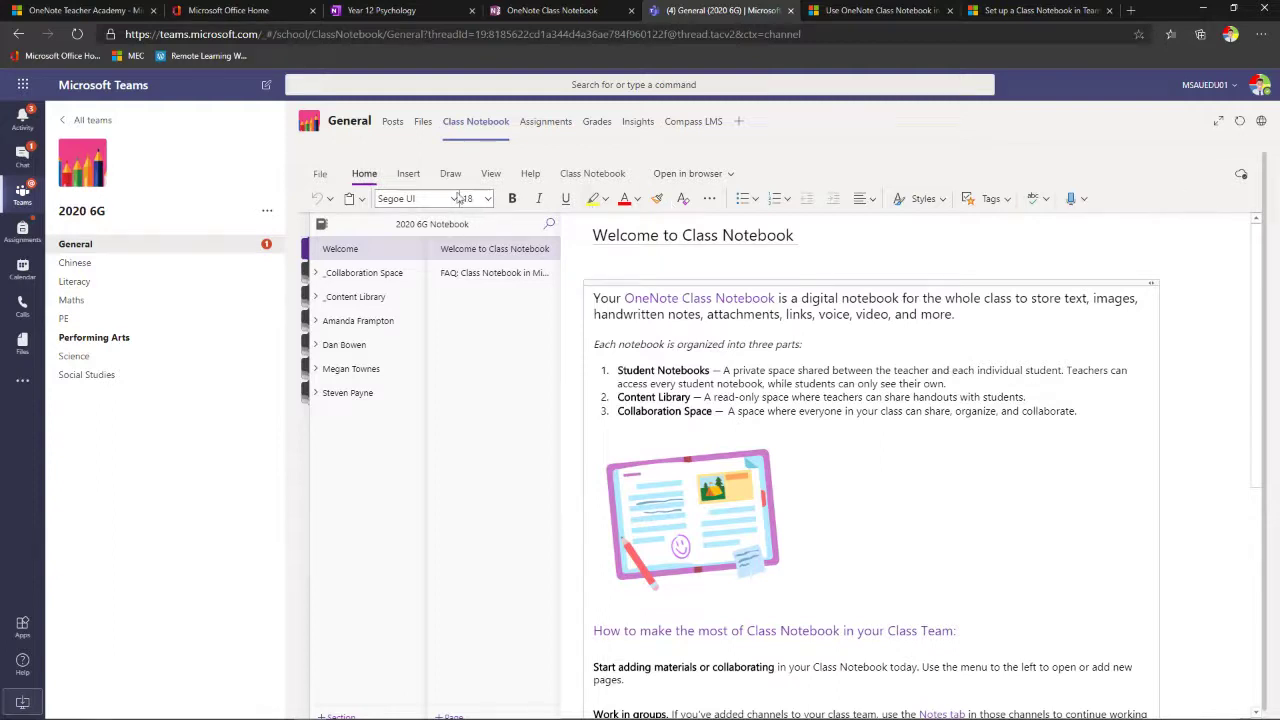
click(1219, 124)
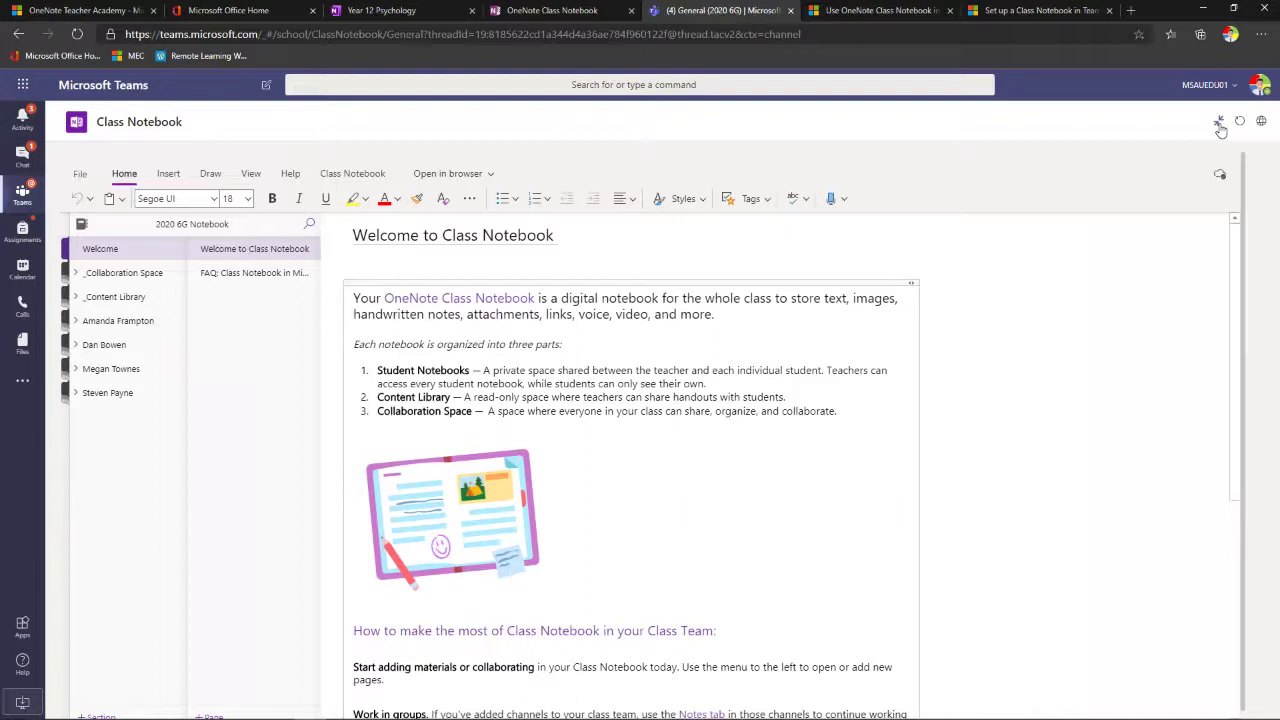
click(1219, 124)
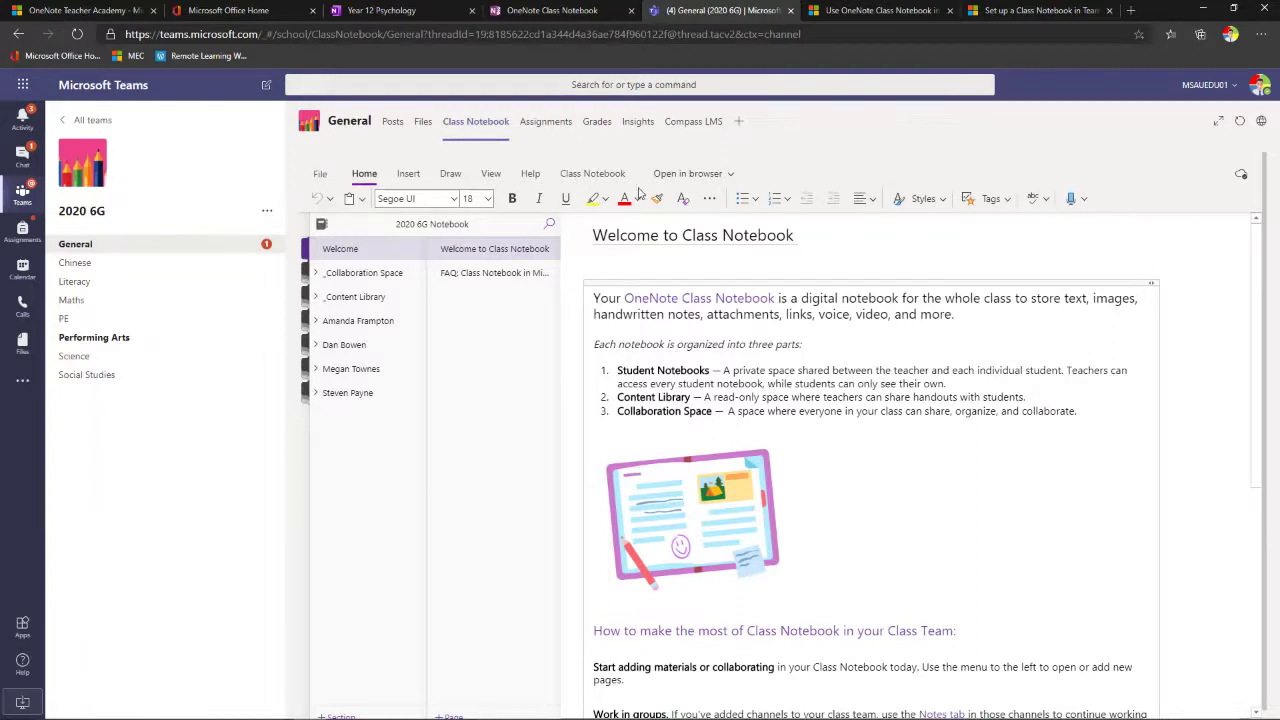
click(732, 175)
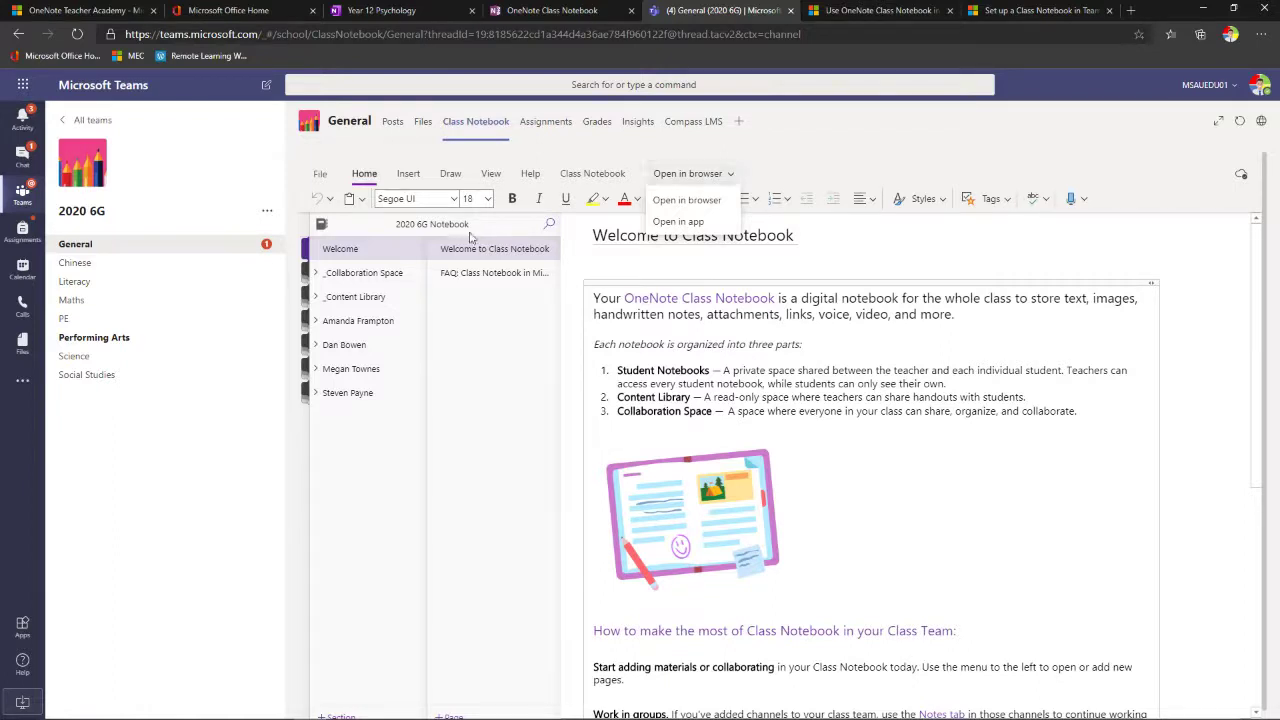
click(314, 276)
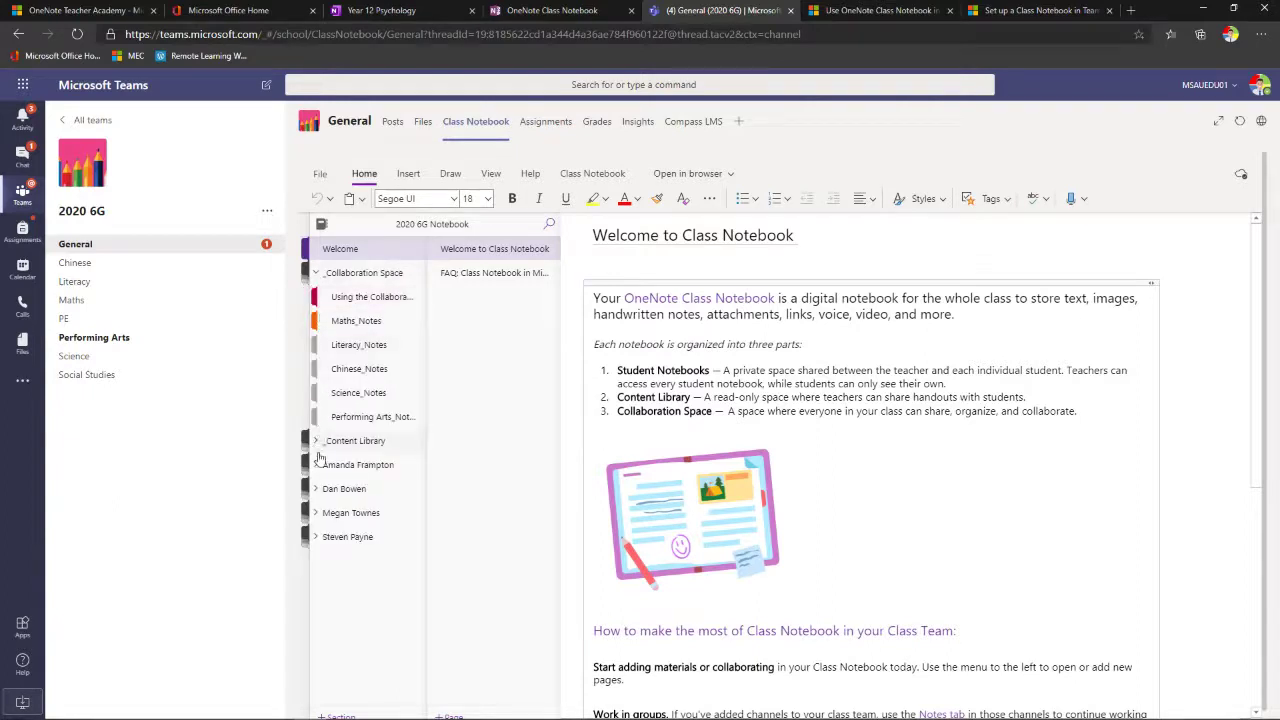
click(315, 443)
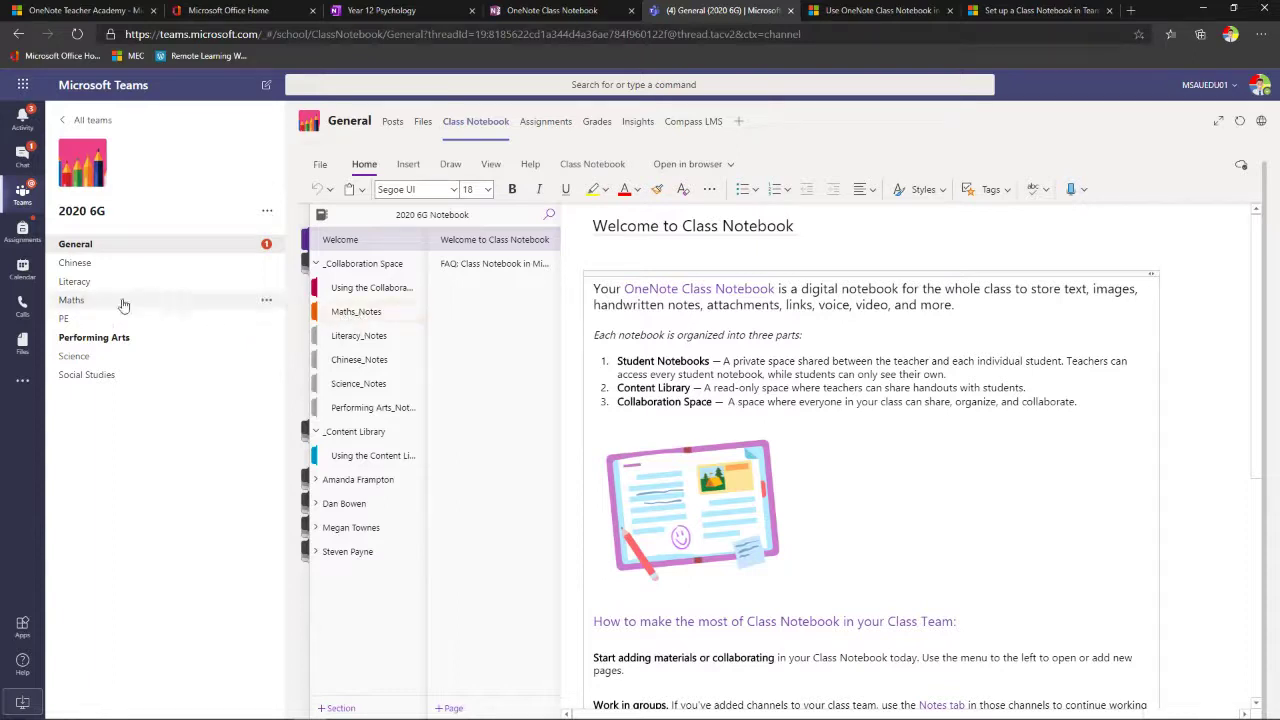
- View the Maths channel's Notes tab, then the General channel's Assignments list
click(71, 302)
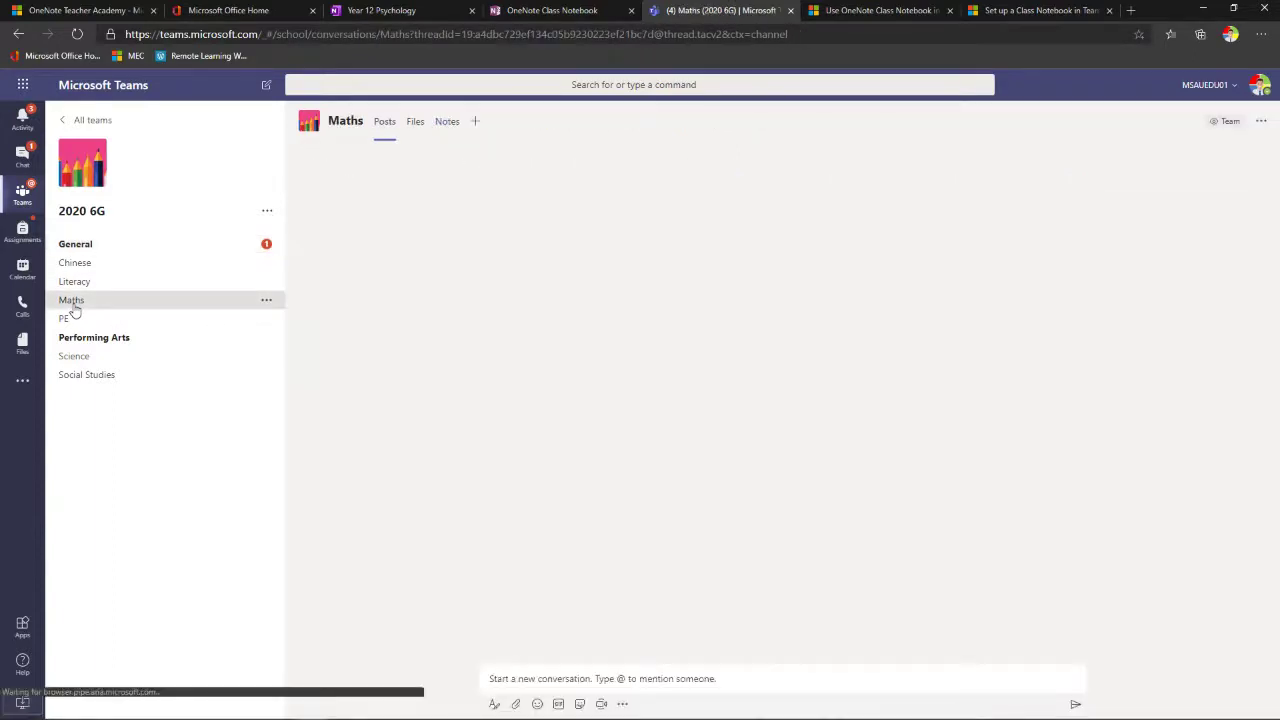
click(450, 127)
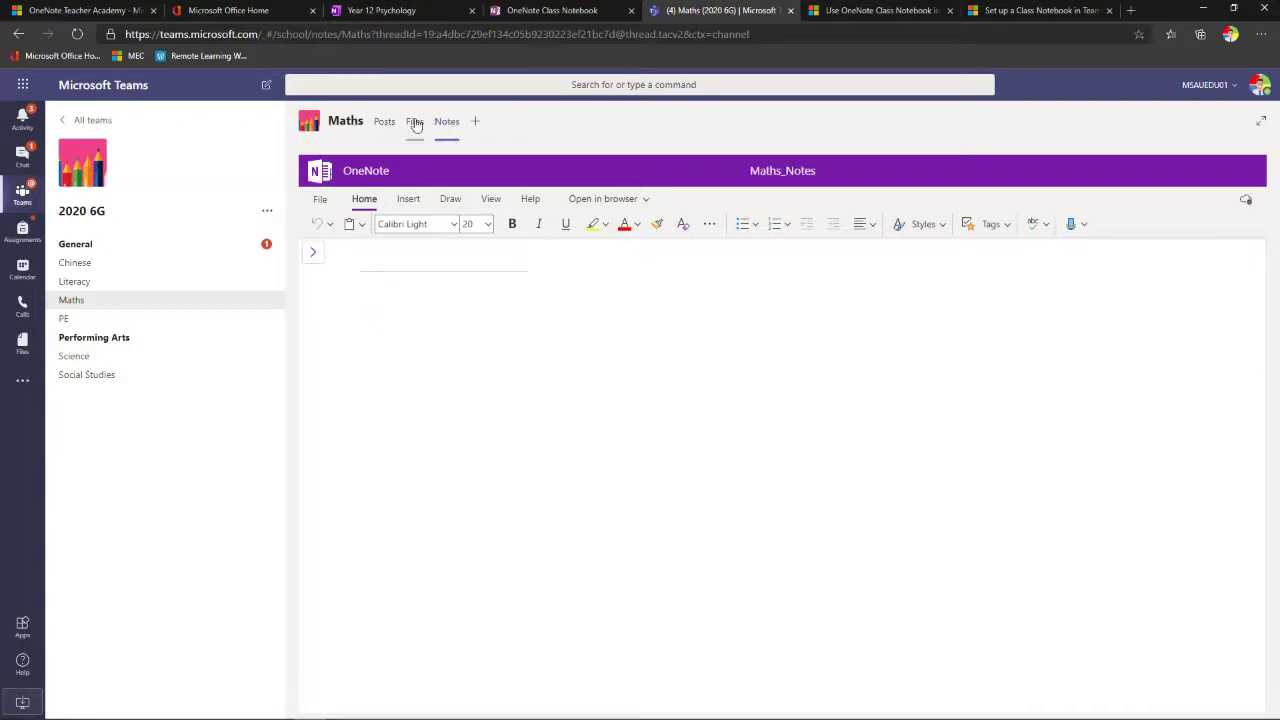
click(86, 247)
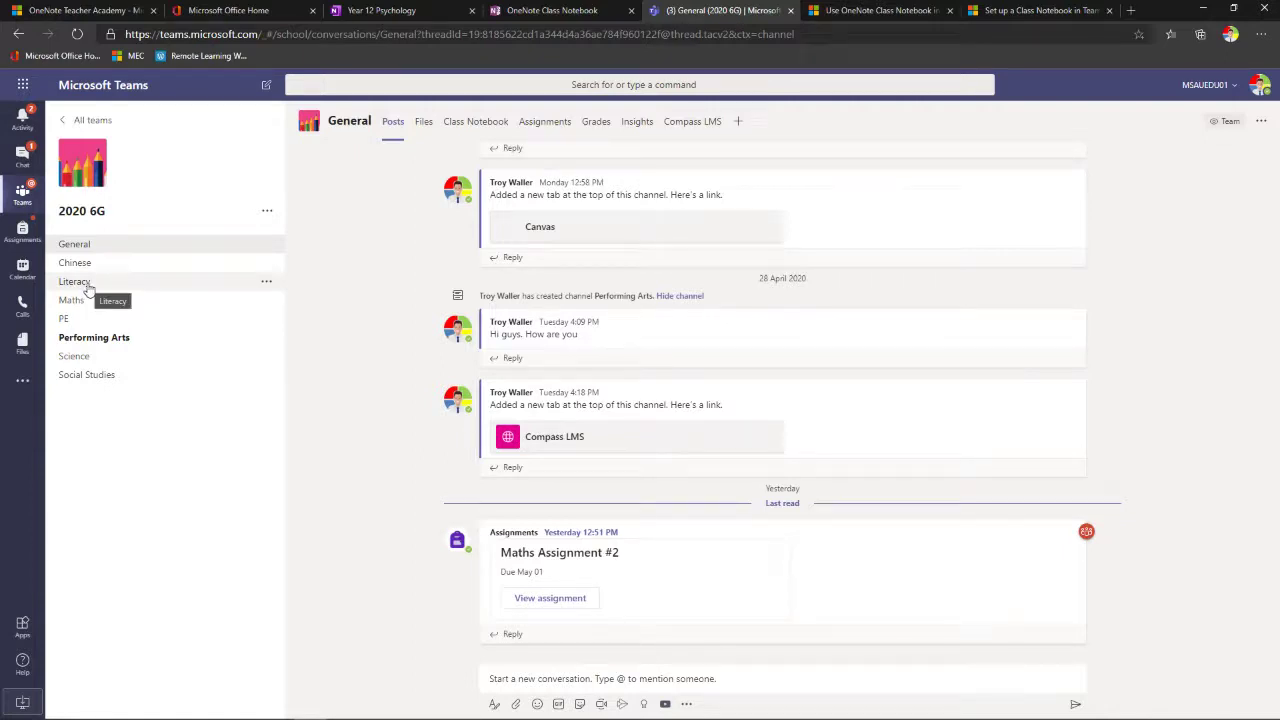
click(543, 122)
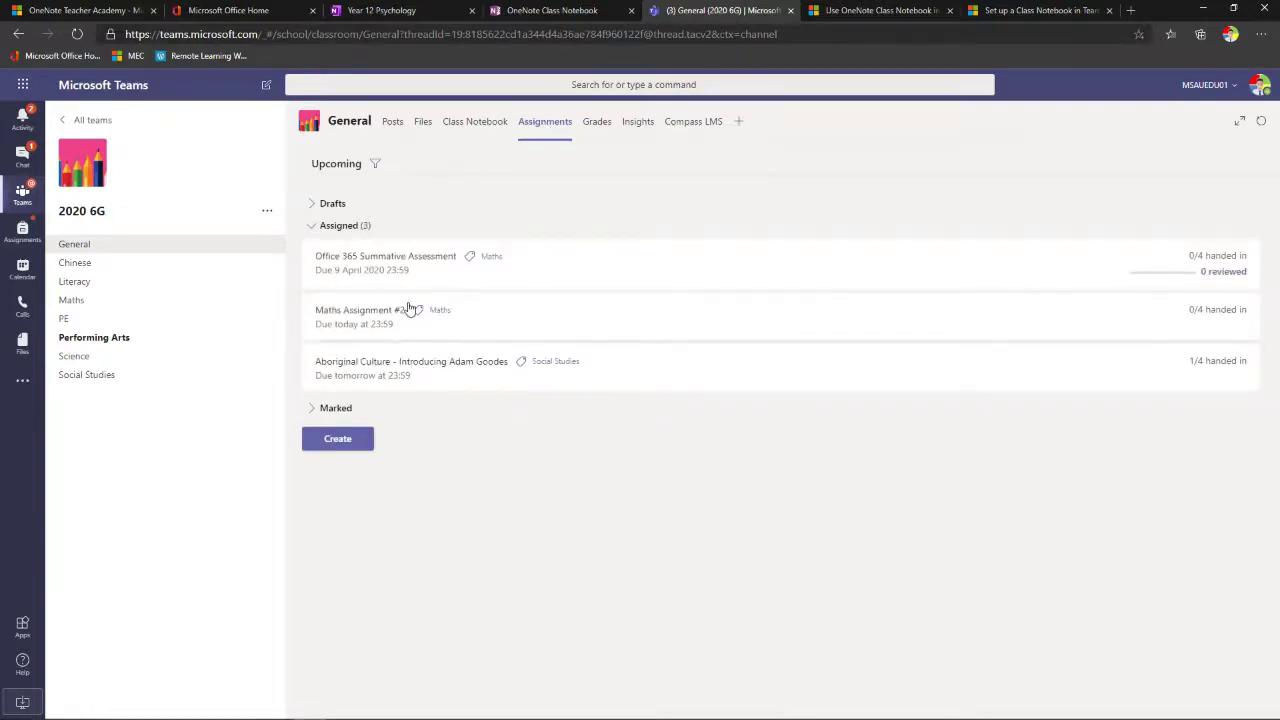
- Preview Maths Assignment #2 in Student view, return to the list, and choose Create
click(369, 324)
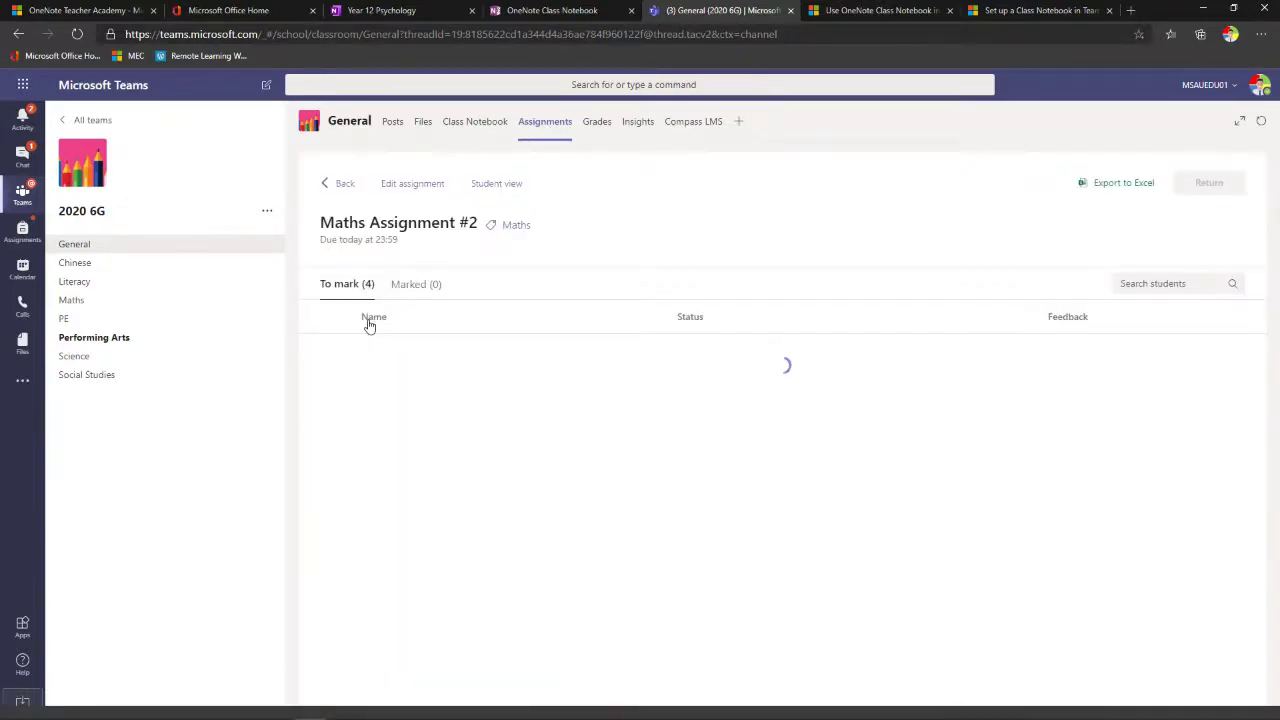
click(504, 184)
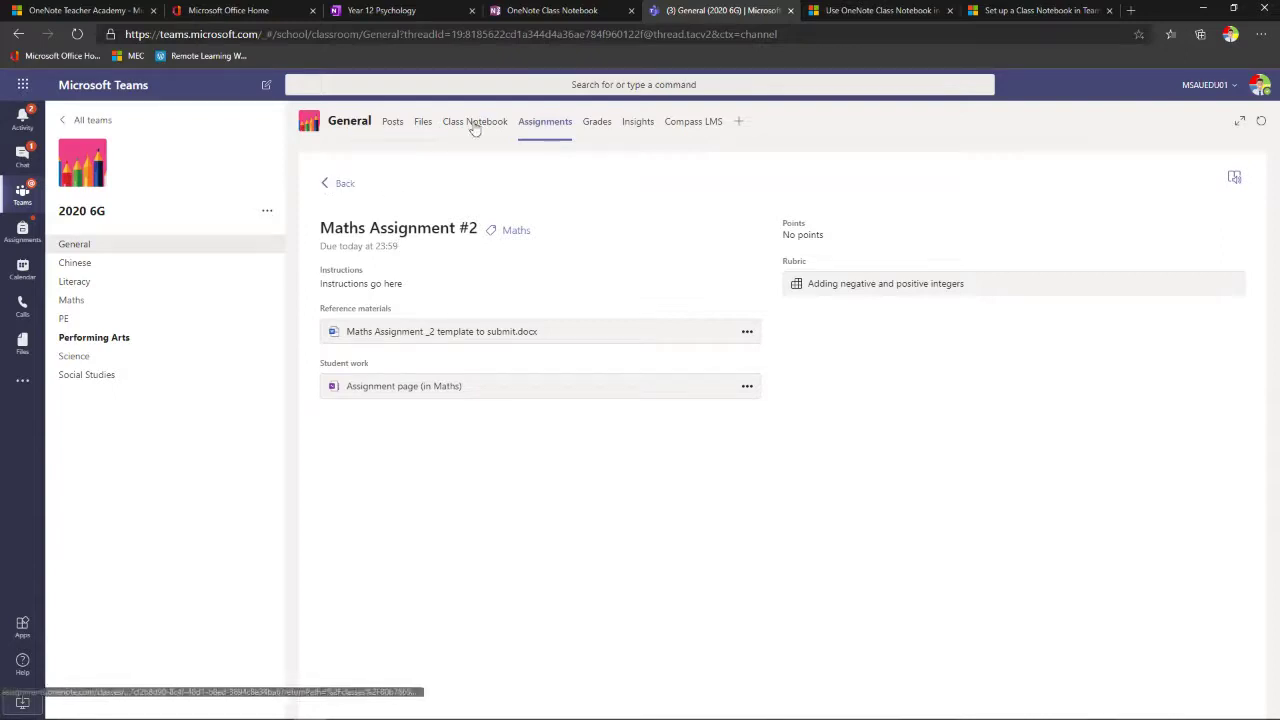
click(344, 186)
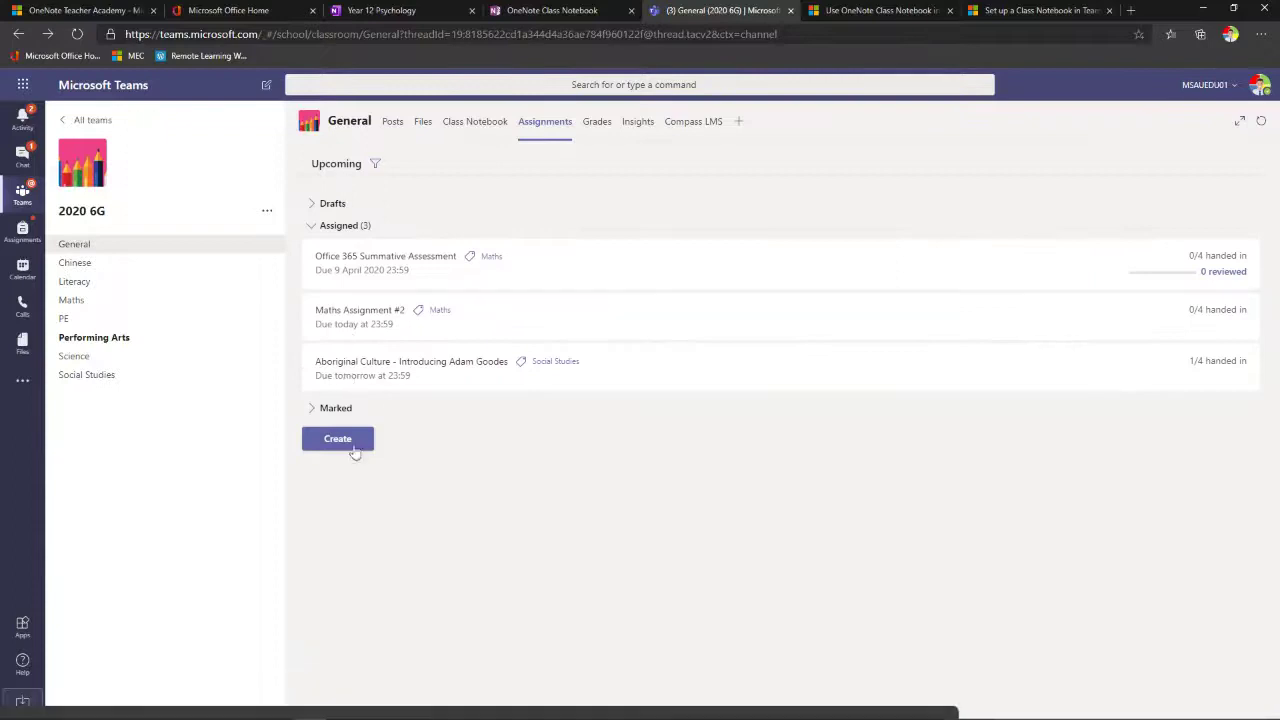
click(350, 440)
- Start a new assignment, browse Class Notebook _Content Library > Using the Content Library, then cancel without attaching
click(351, 368)
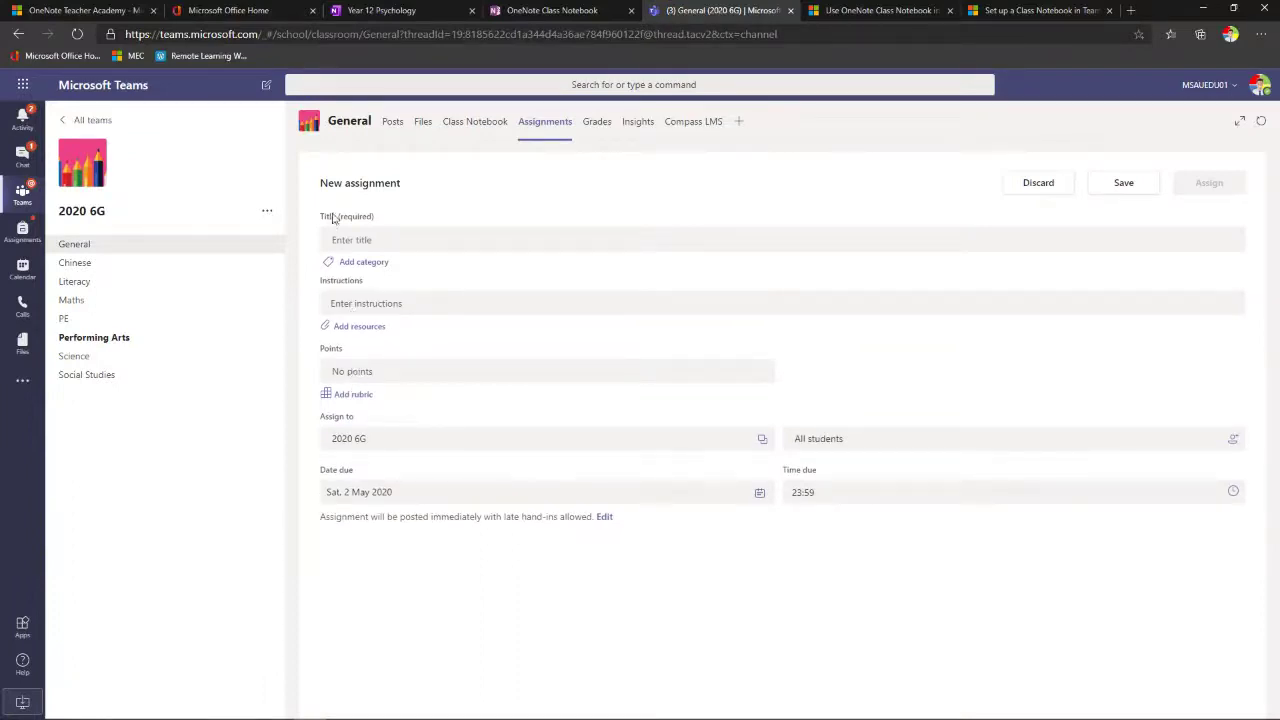
click(350, 330)
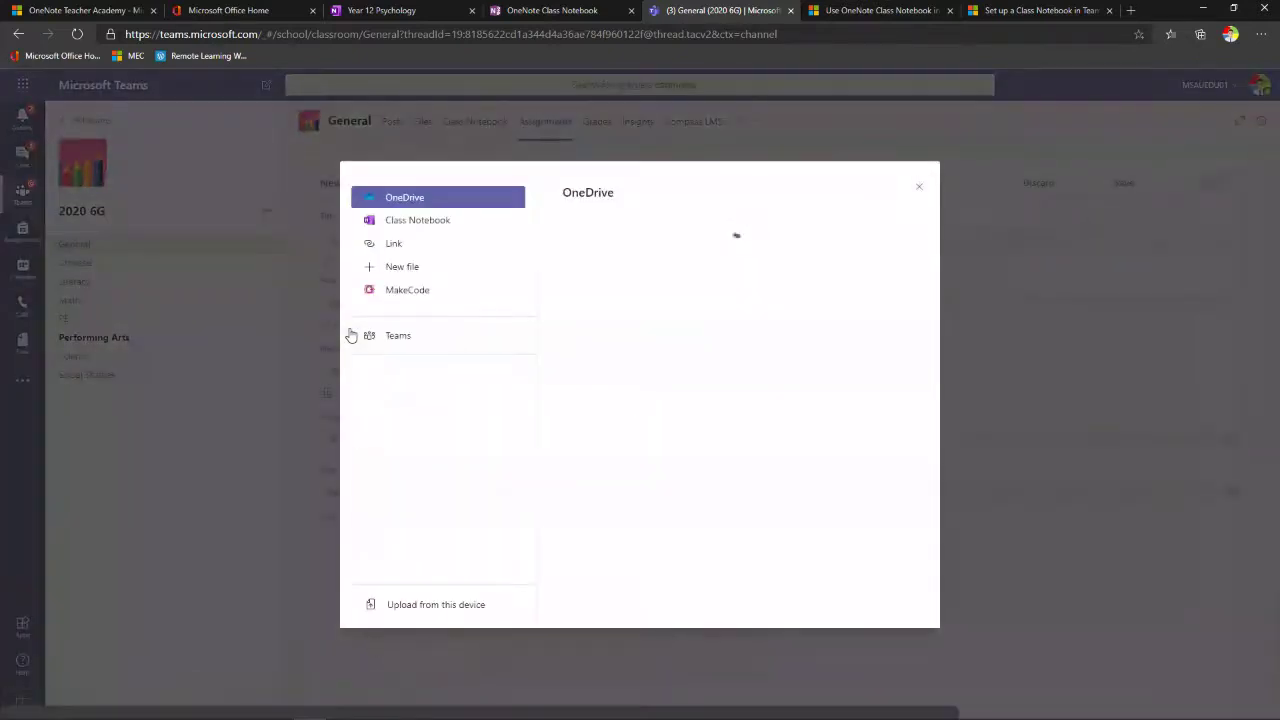
click(423, 229)
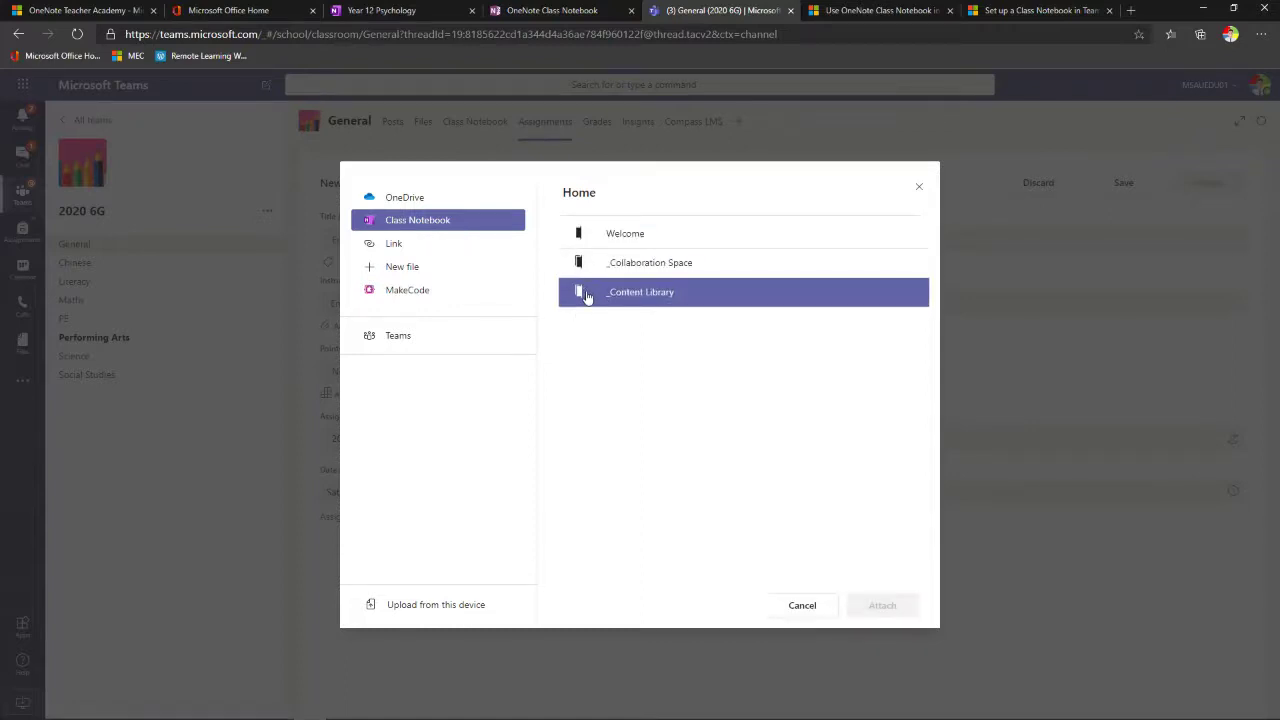
click(588, 297)
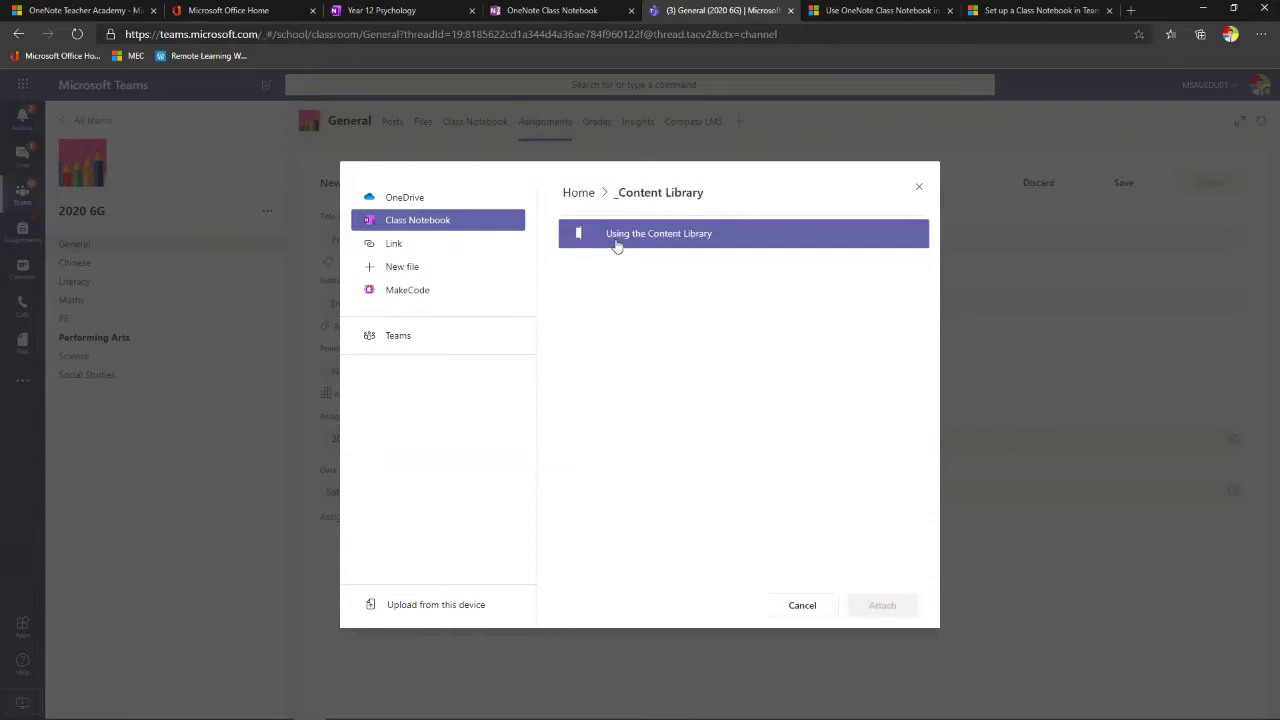
click(615, 244)
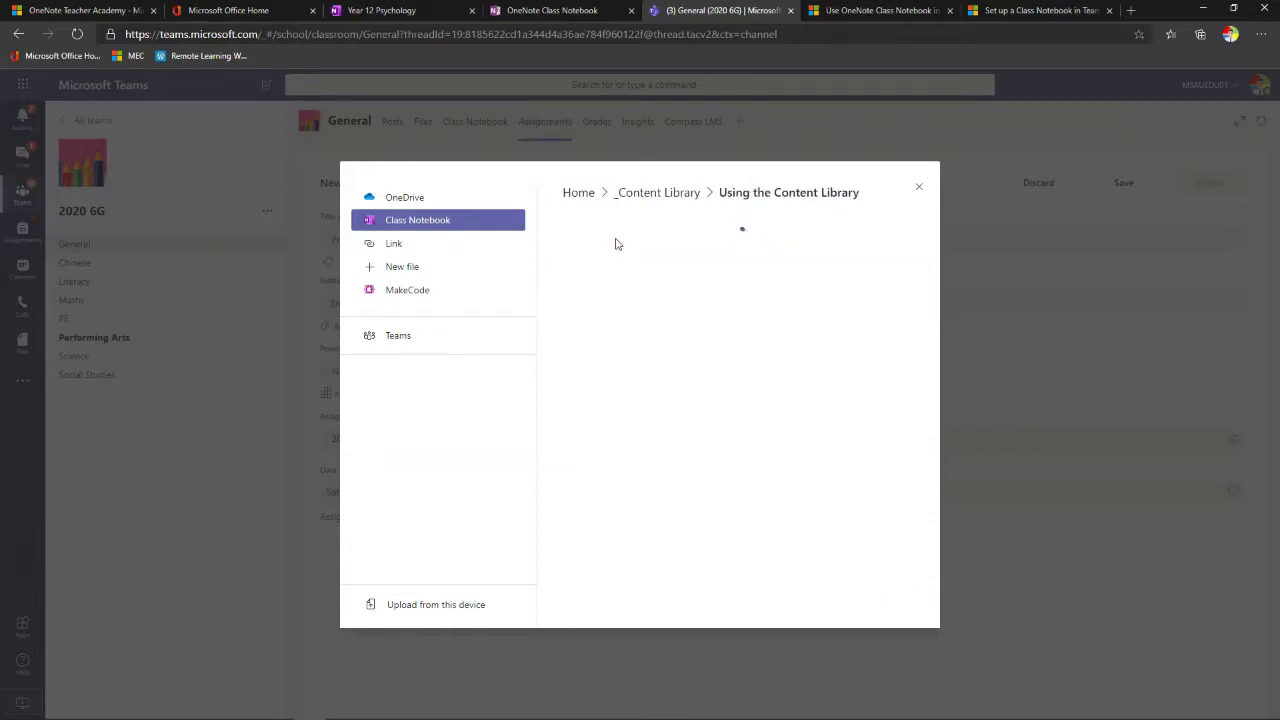
click(625, 262)
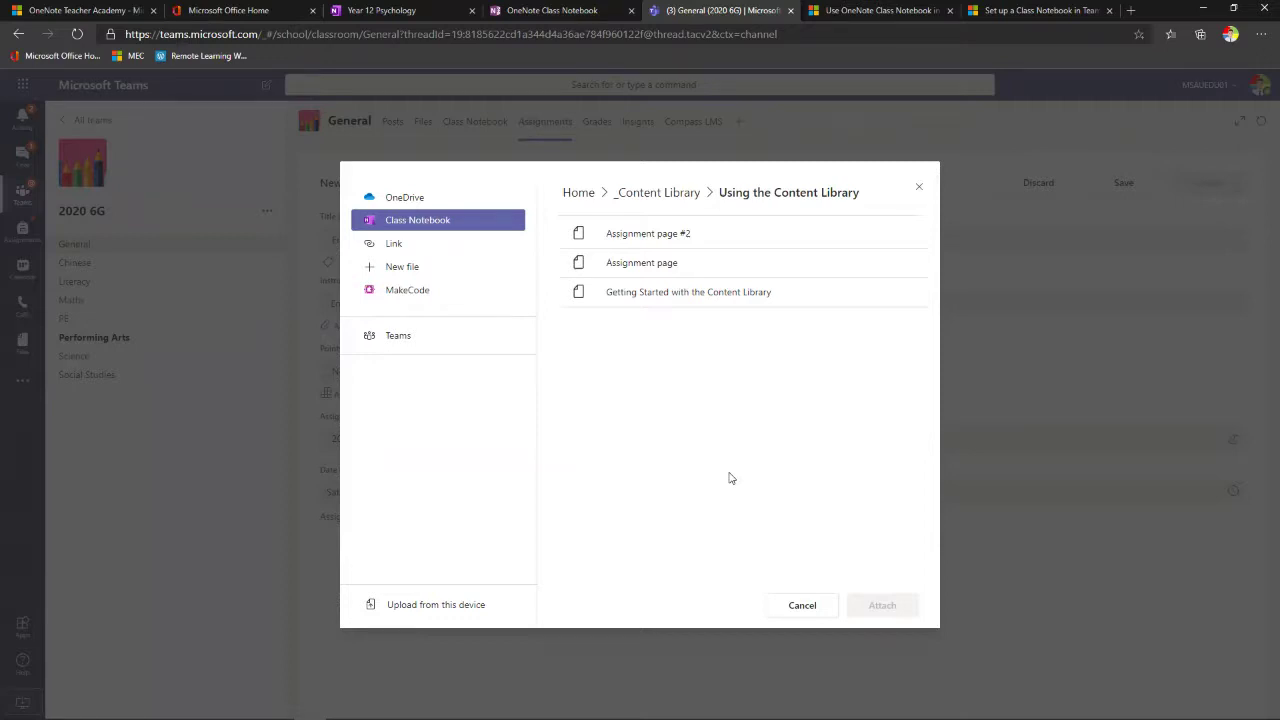
click(919, 186)
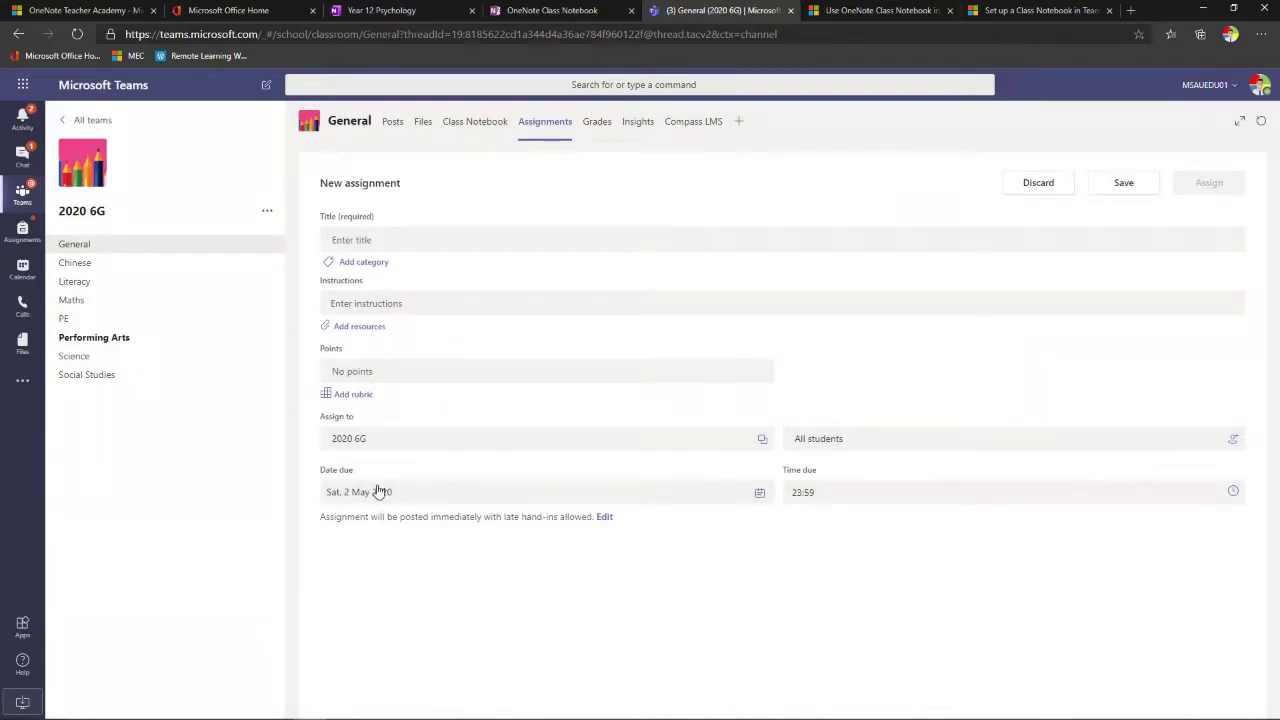
- Read through the 'Use OneNote Class Notebook in Teams' support article in its browser tab
click(857, 12)
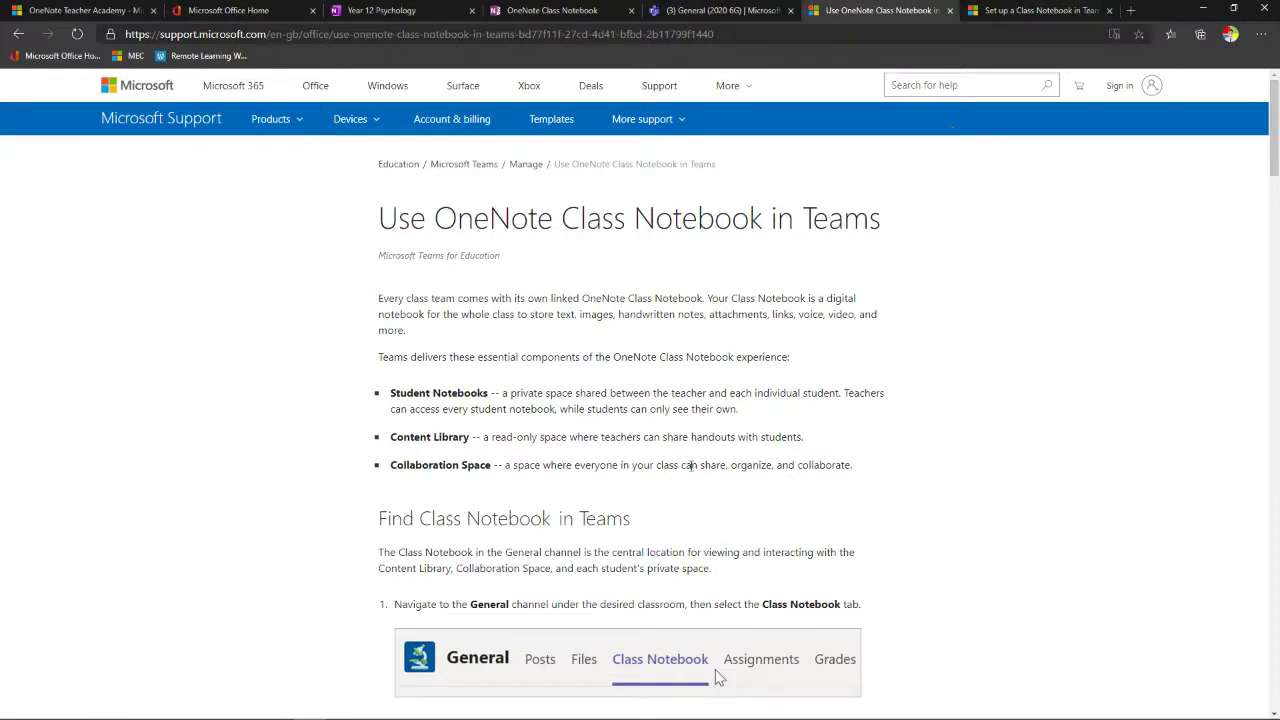
scroll(714, 437, down, 4)
scroll(714, 437, down, 10)
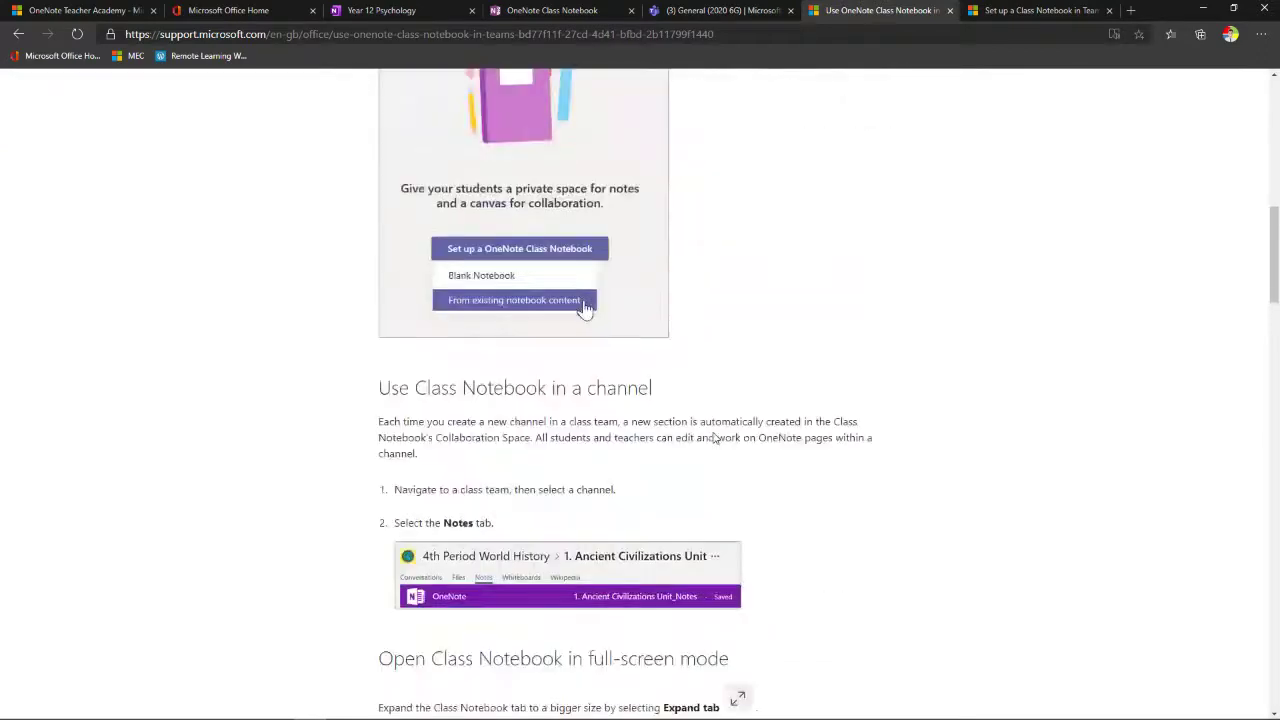
scroll(712, 438, down, 8)
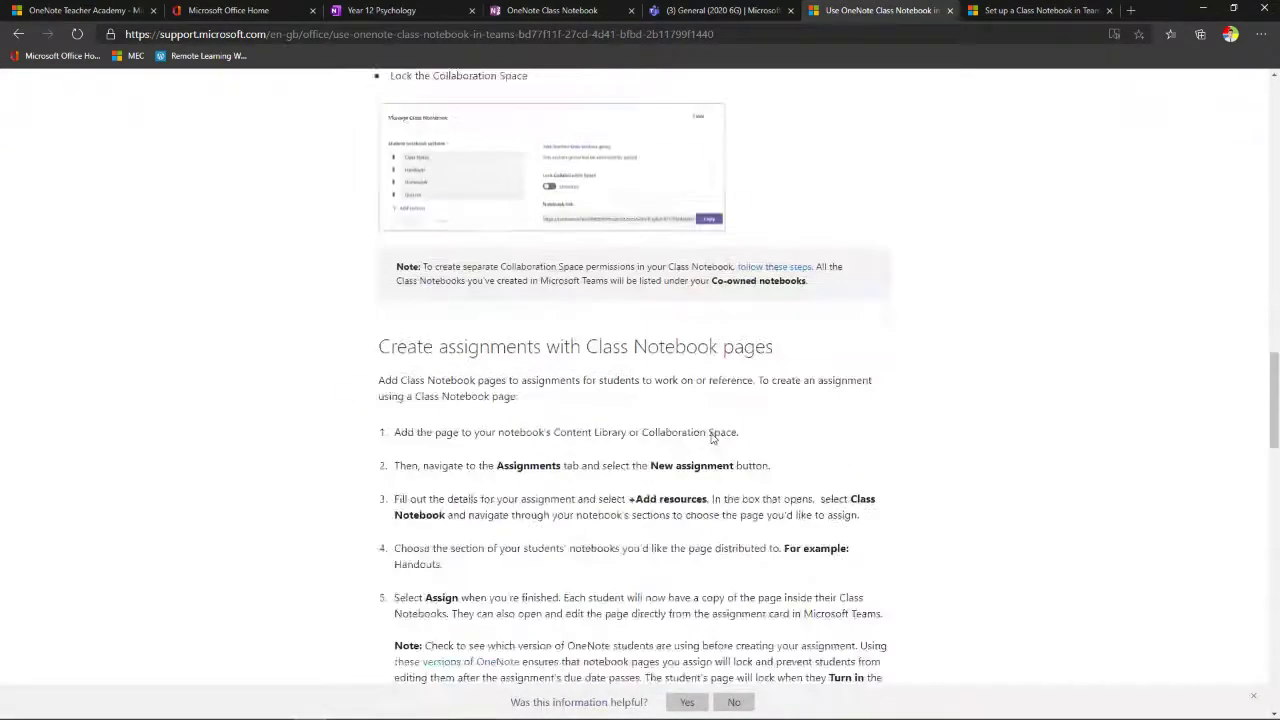
scroll(712, 439, down, 5)
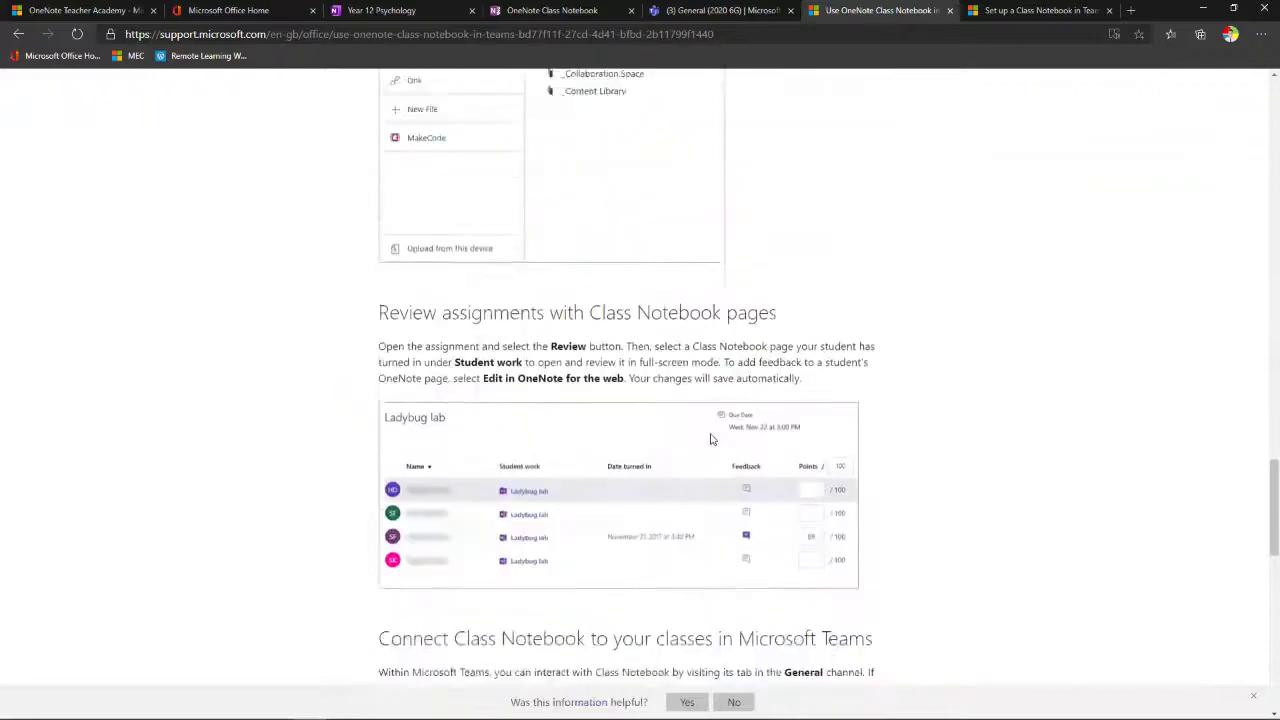
scroll(712, 439, down, 4)
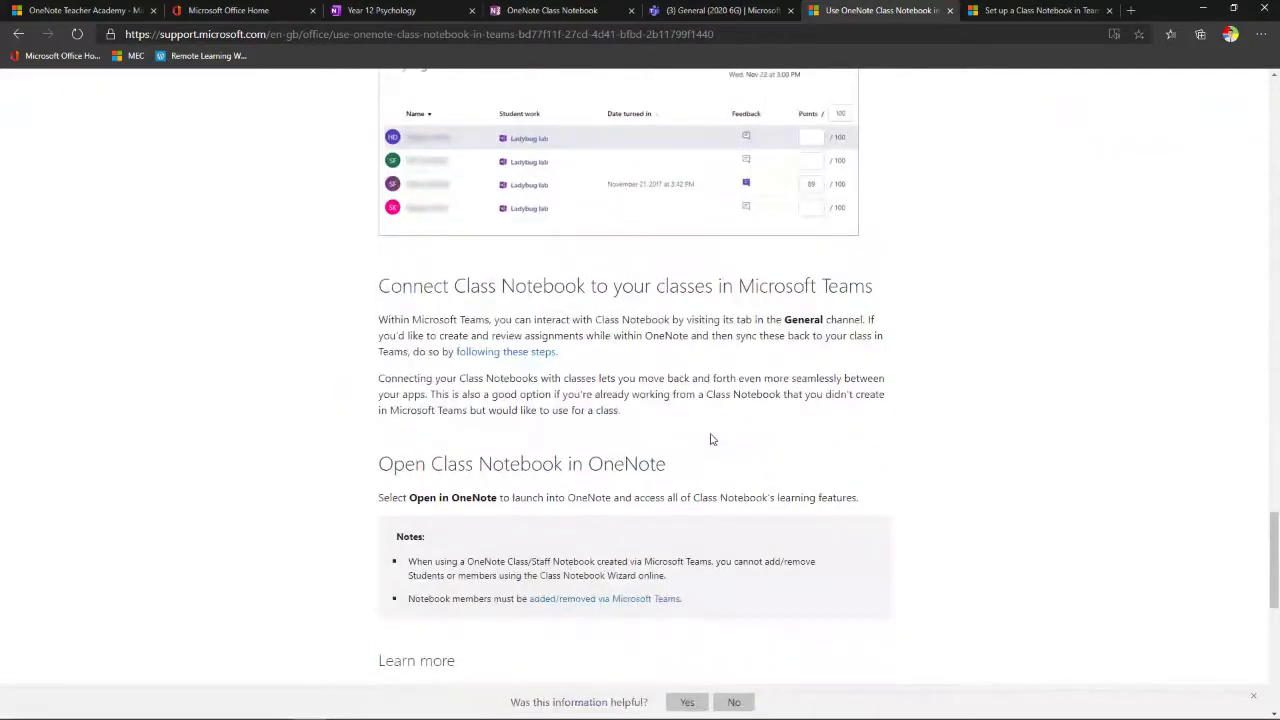
scroll(710, 440, up, 4)
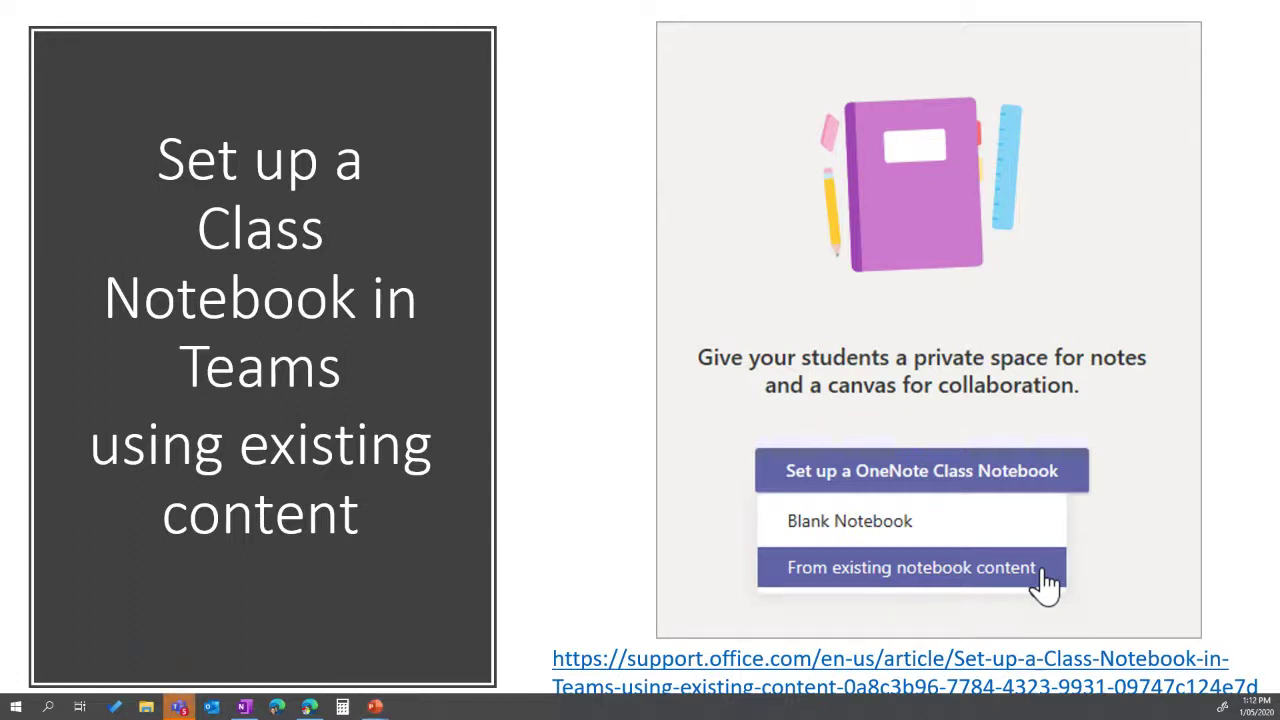
- Close the 'Use OneNote Class Notebook in Teams' tab to show the existing-content setup article
click(310, 707)
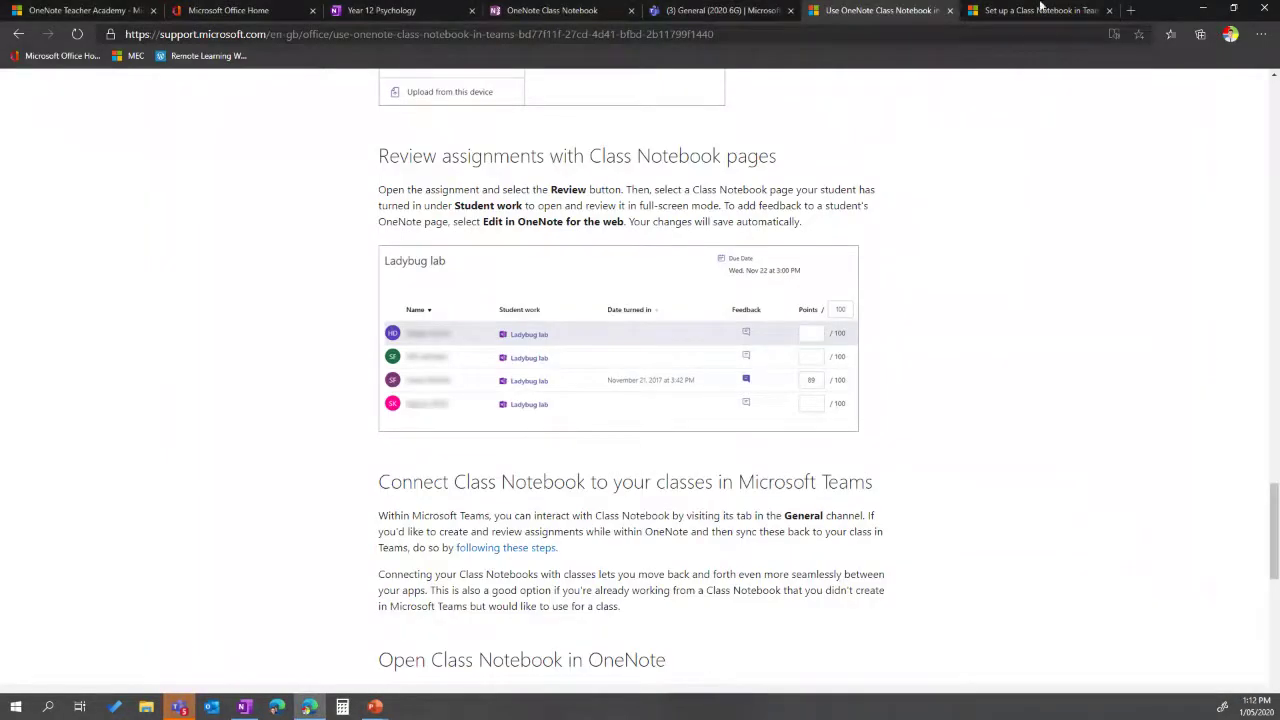
click(949, 10)
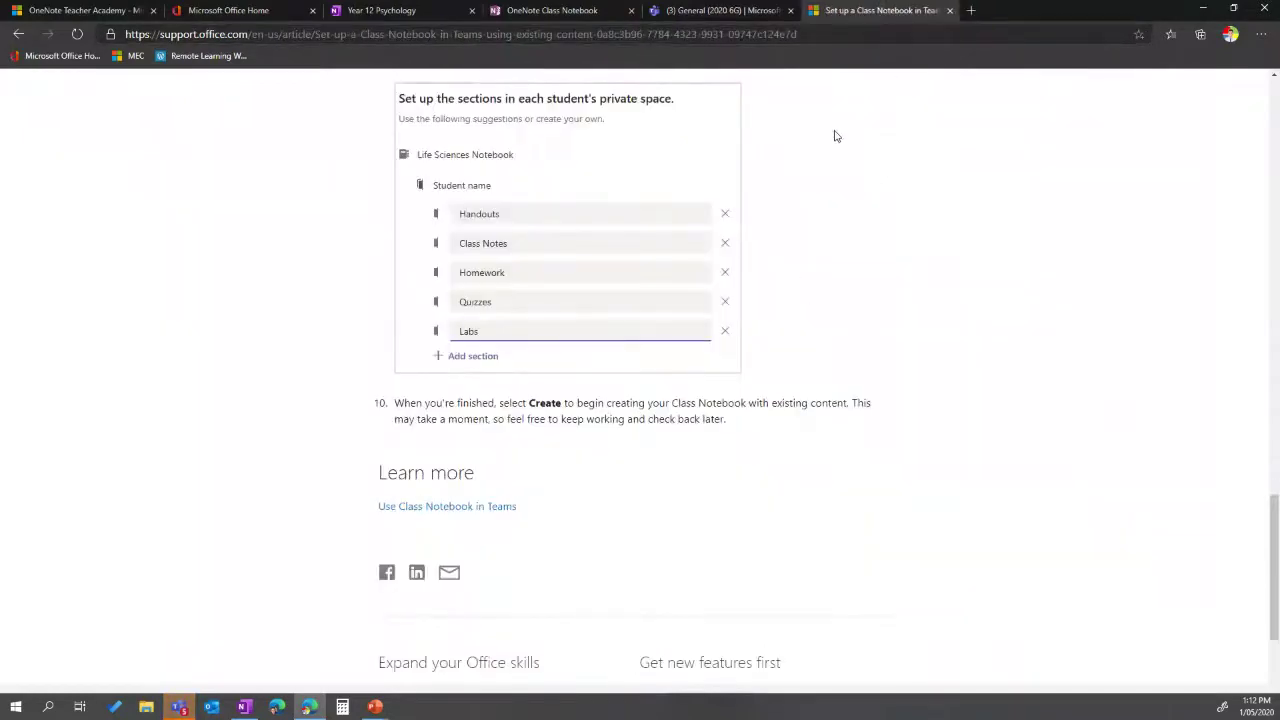
scroll(837, 403, up, 20)
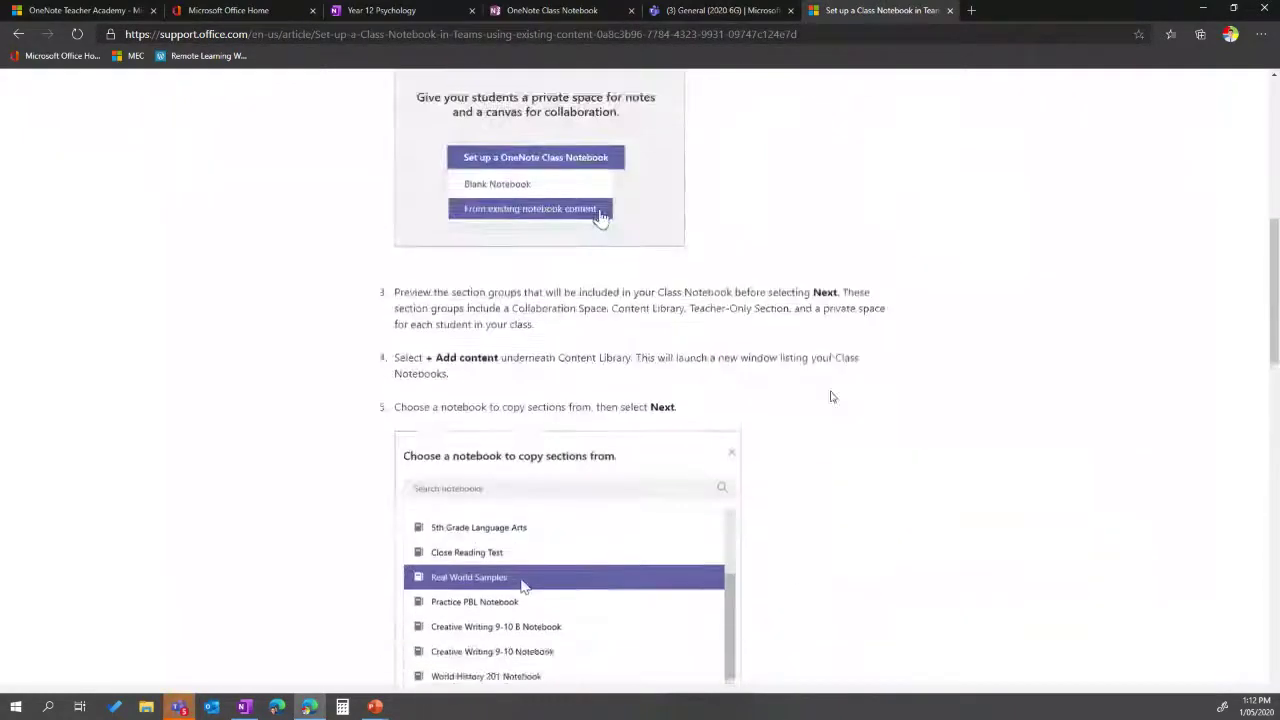
scroll(831, 393, up, 2)
scroll(831, 390, down, 5)
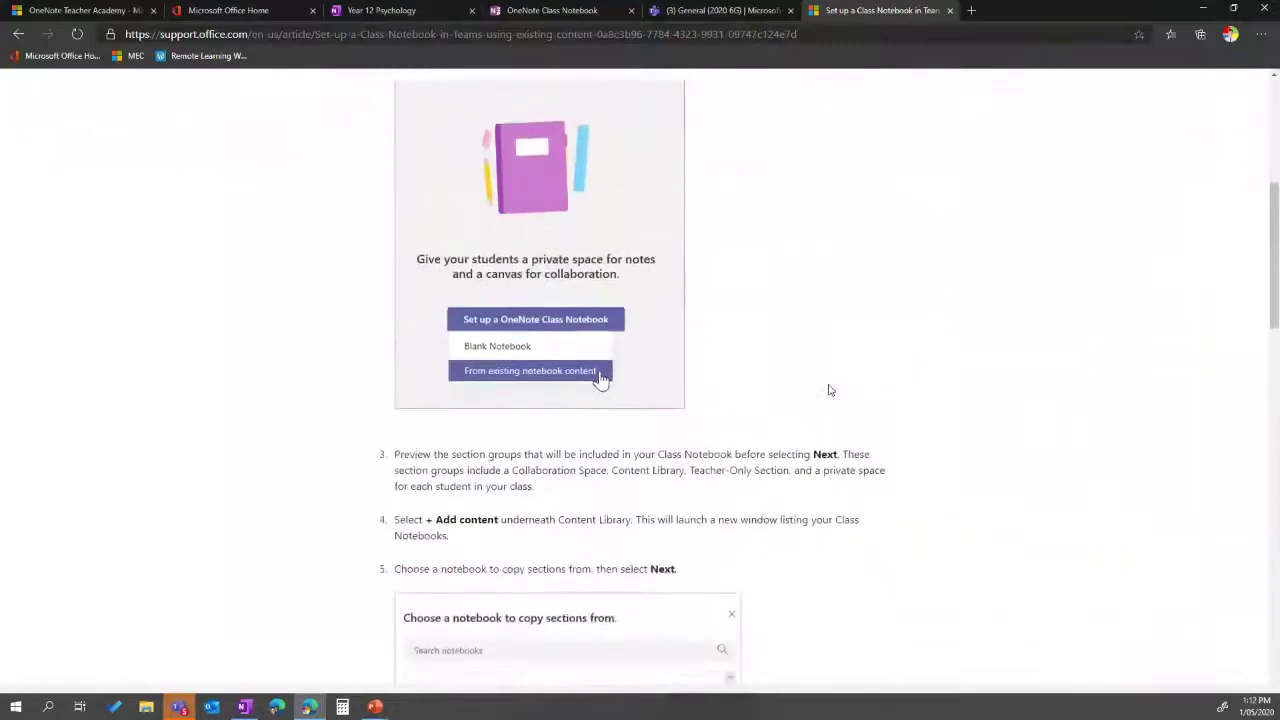
scroll(829, 390, up, 2)
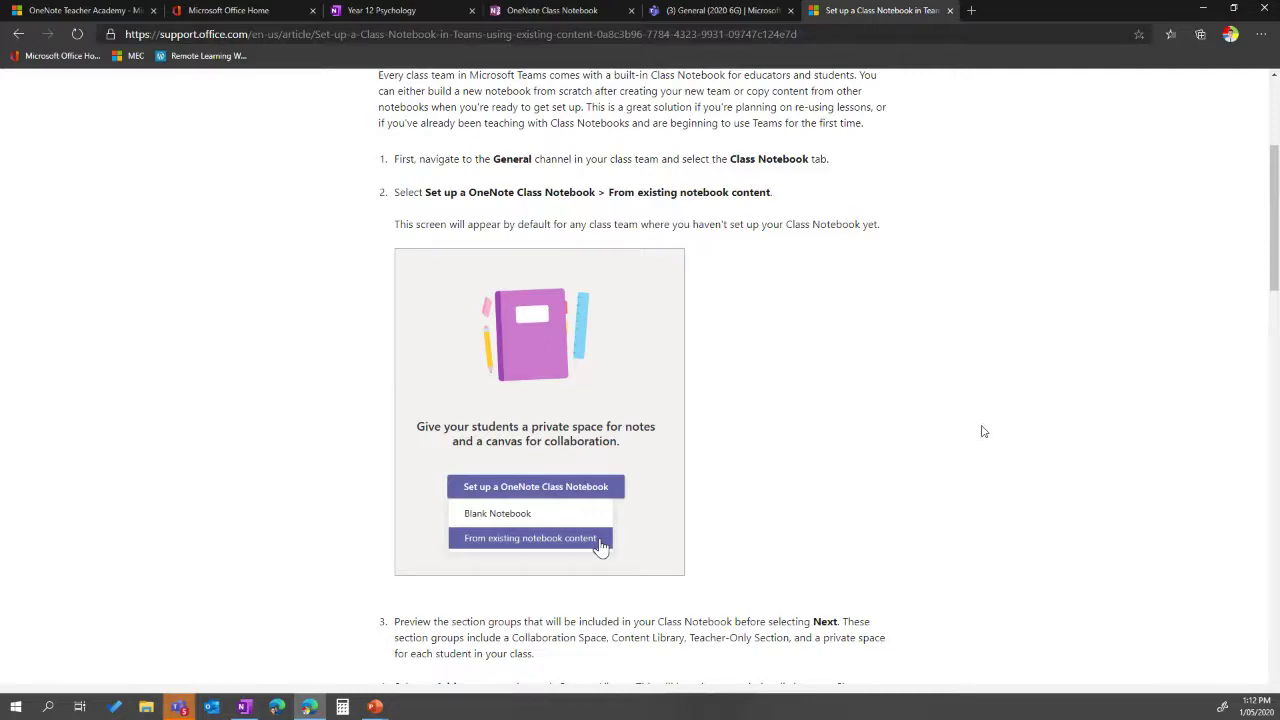
- Read down the 'Set up a Class Notebook in Teams using existing content' article and return to its top
scroll(983, 431, down, 3)
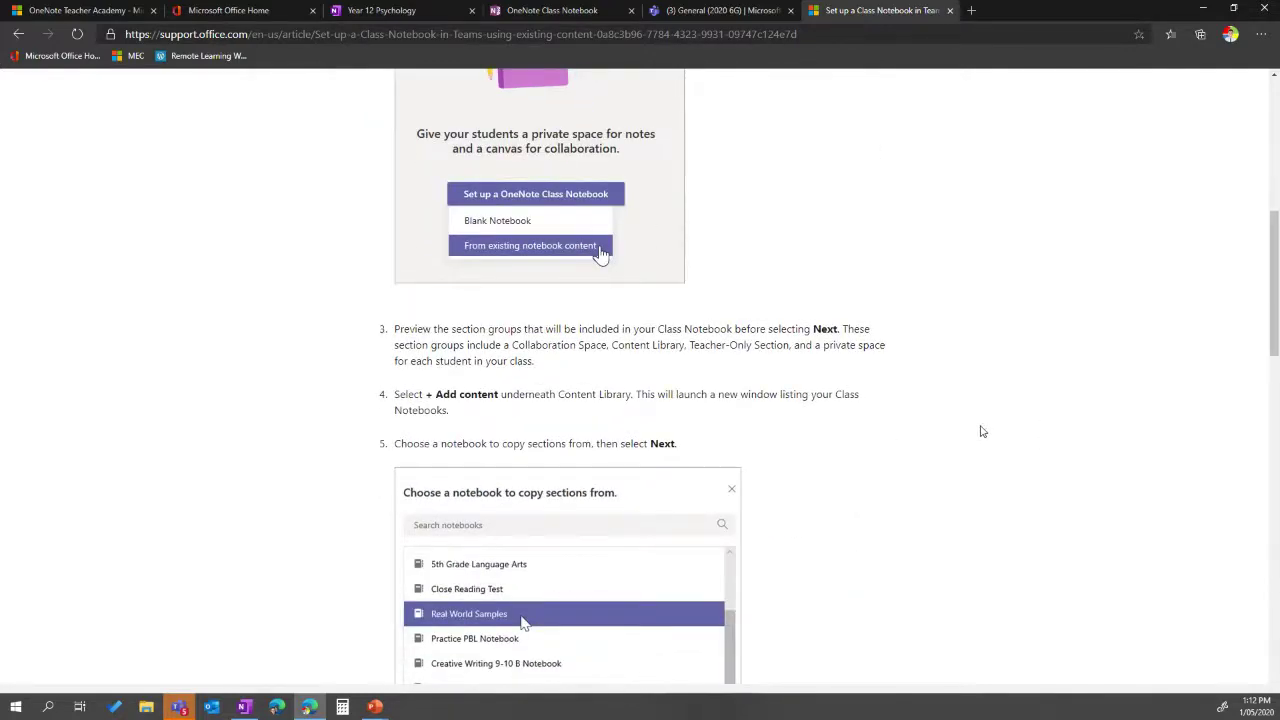
scroll(983, 431, down, 6)
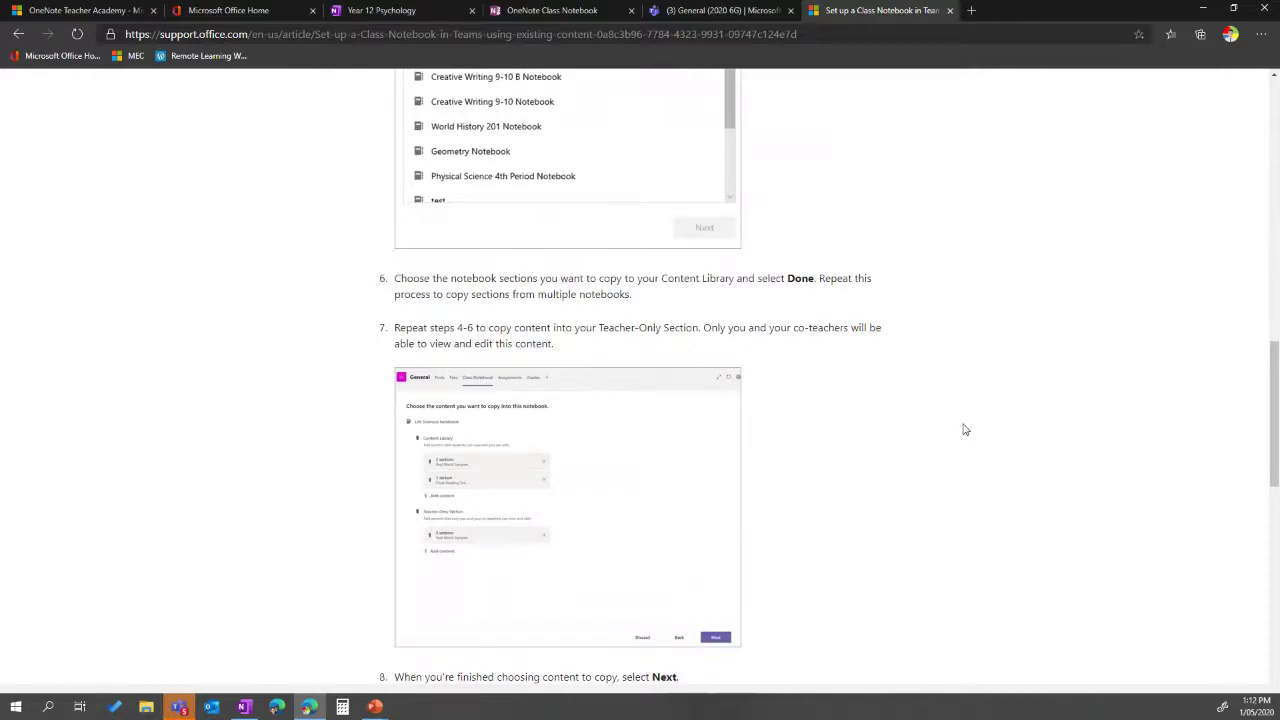
scroll(576, 521, down, 3)
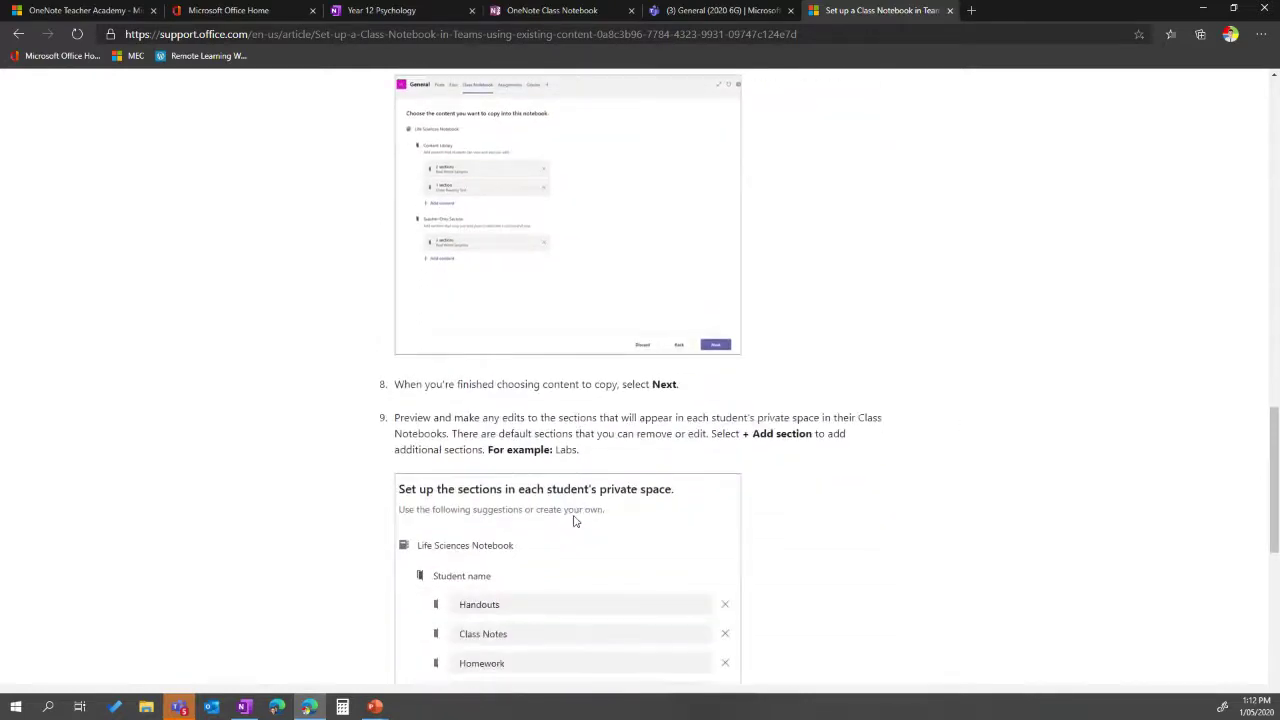
scroll(576, 521, down, 4)
scroll(576, 521, up, 3)
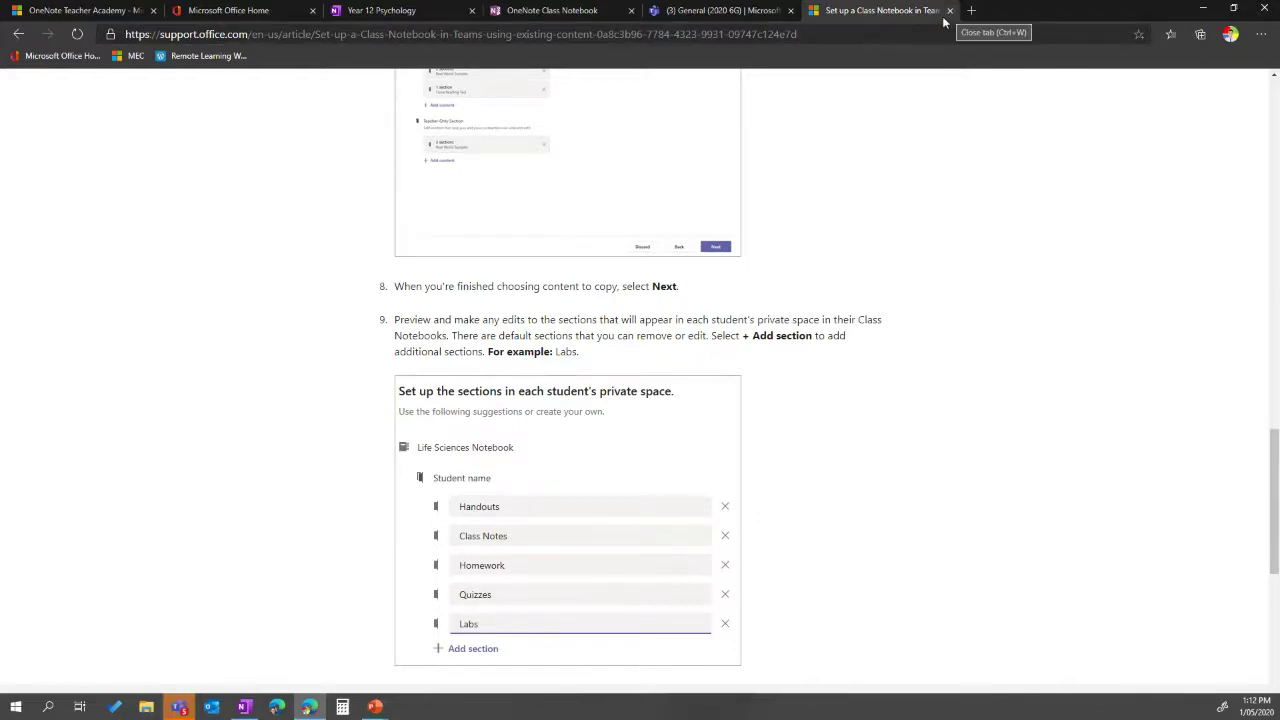
scroll(869, 369, up, 15)
scroll(862, 360, up, 3)
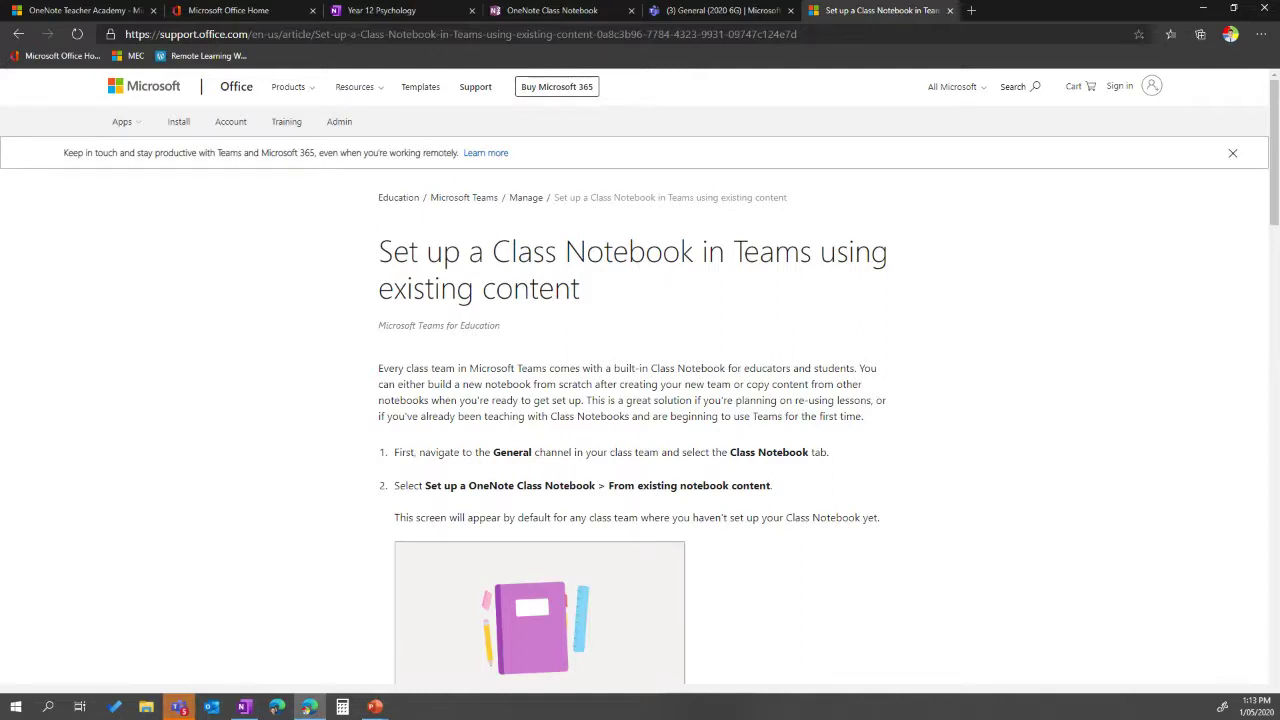
- Present the Next steps, OneNote Teacher Academy and onenoteforteachers.com slides, ending on the resource links slide
key(alt+Tab)
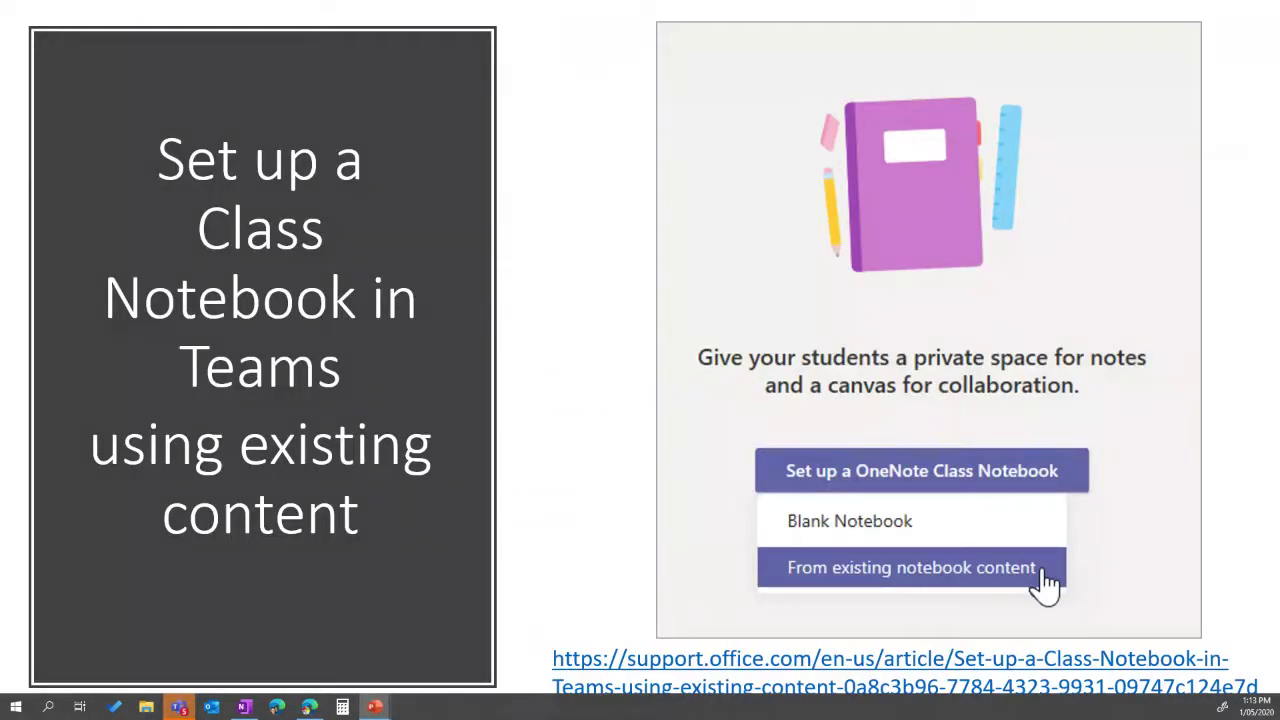
key(Right)
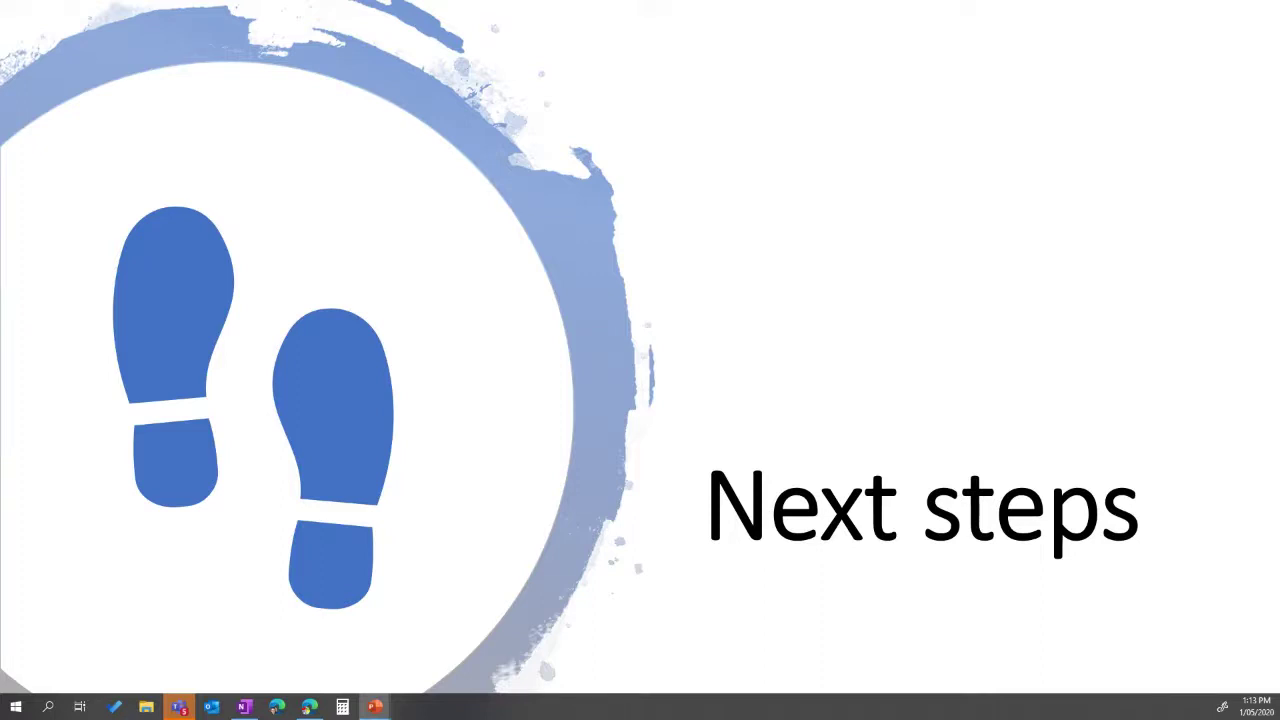
key(Right)
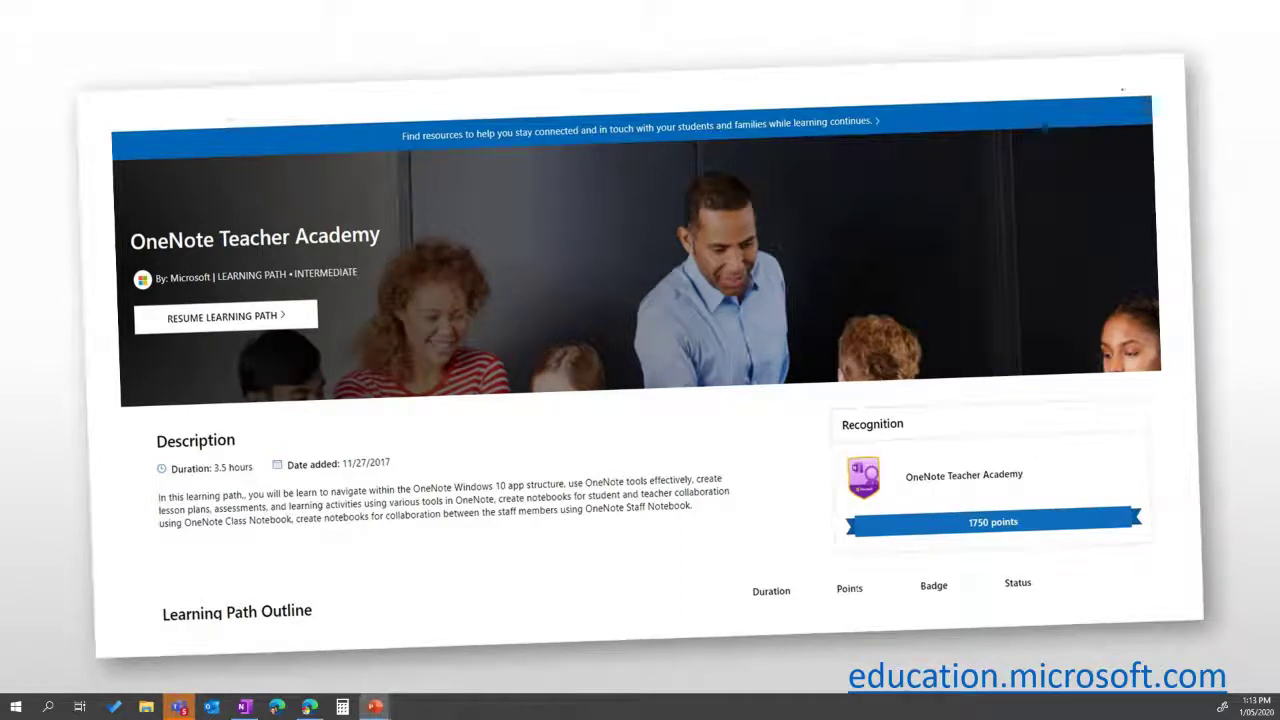
key(Right)
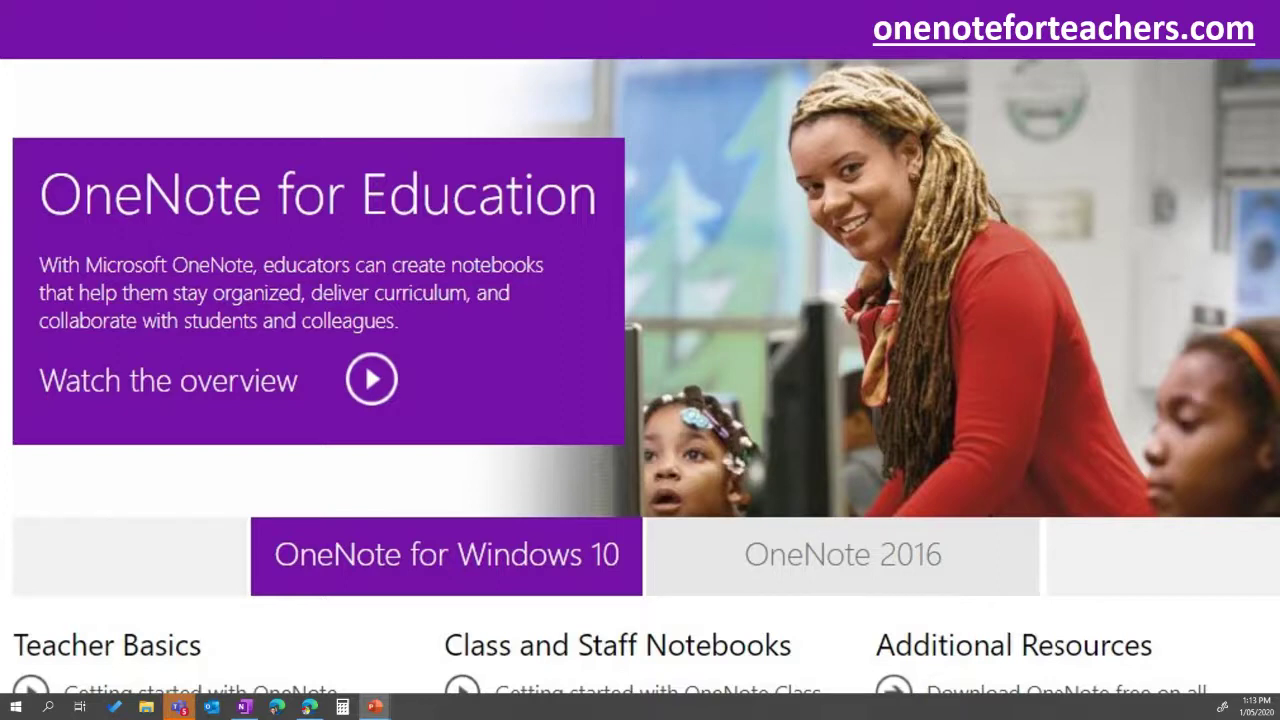
key(Right)
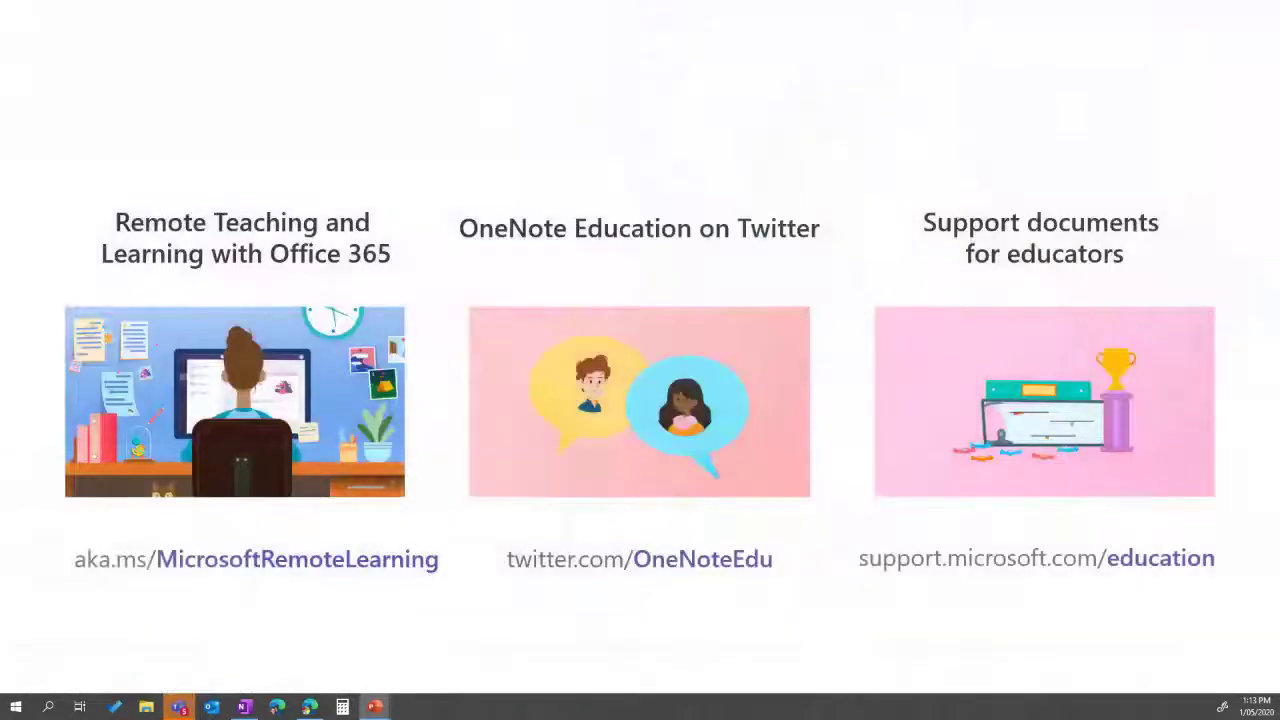